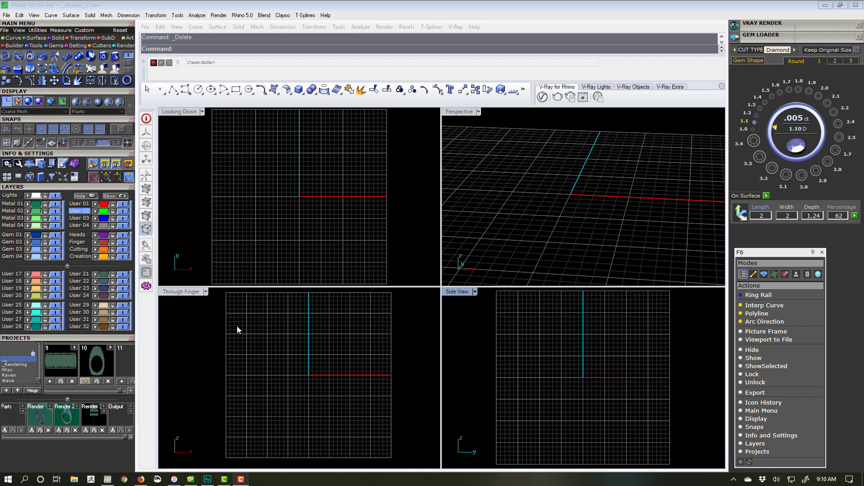
# Step: Drag the engraved band project from the Projects bar into the empty scene
pyautogui.moveTo(120, 391); pyautogui.dragTo(103, 392)
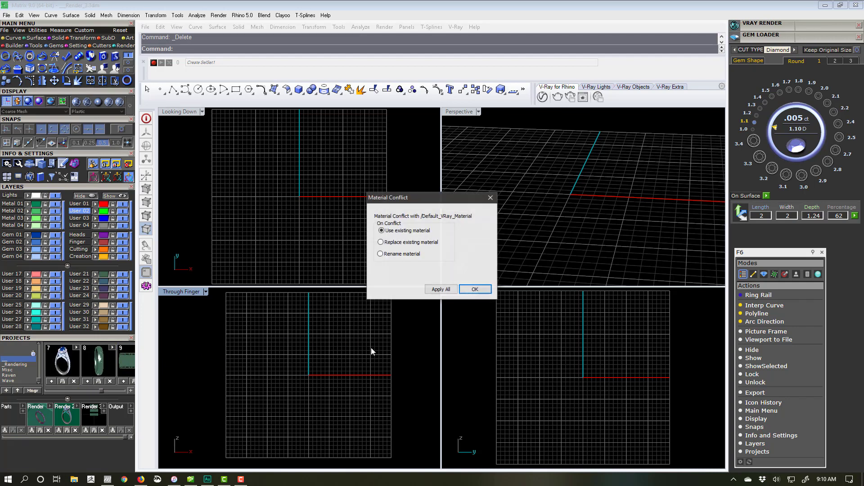
# Step: Accept the material choice to import the engraved band, inspect it, and start a ring rail
pyautogui.click(475, 290)
pyautogui.hotkey('ctrl', 'a')
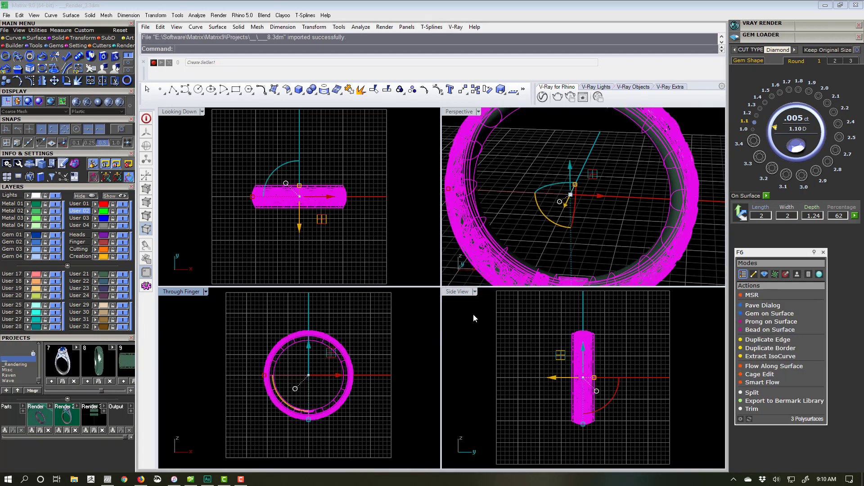
pyautogui.moveTo(570, 195)
pyautogui.mouseDown(button='right')
pyautogui.moveTo(585, 235)
pyautogui.moveTo(587, 223)
pyautogui.moveTo(553, 223)
pyautogui.mouseUp(button='right')
pyautogui.click(587, 224)
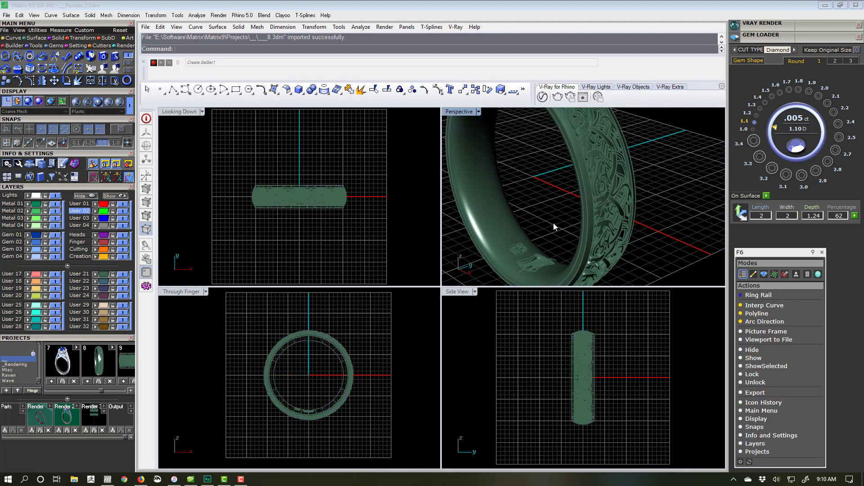
pyautogui.click(128, 81)
# Step: Create a size 10 ring rail, then delete it
pyautogui.click(101, 446)
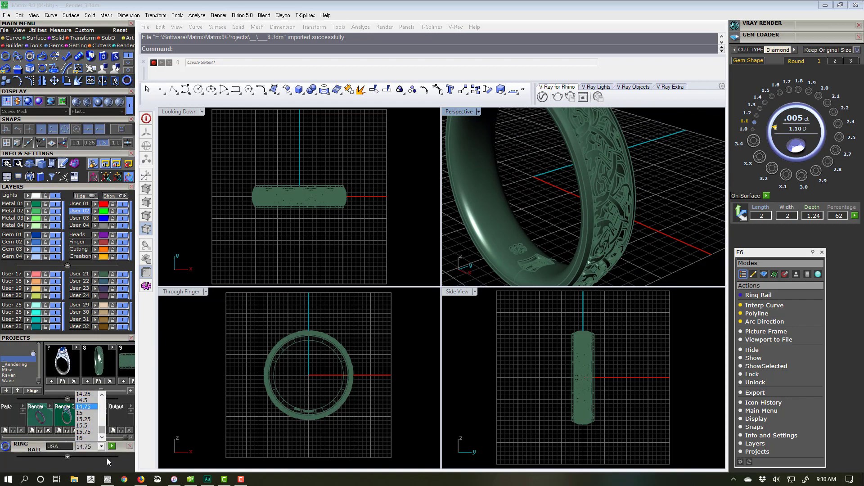
pyautogui.moveTo(102, 436); pyautogui.dragTo(102, 423)
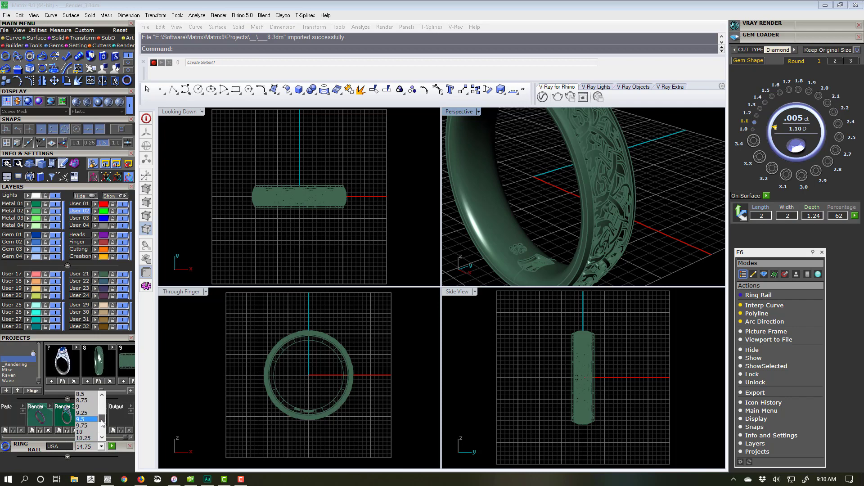
pyautogui.click(90, 432)
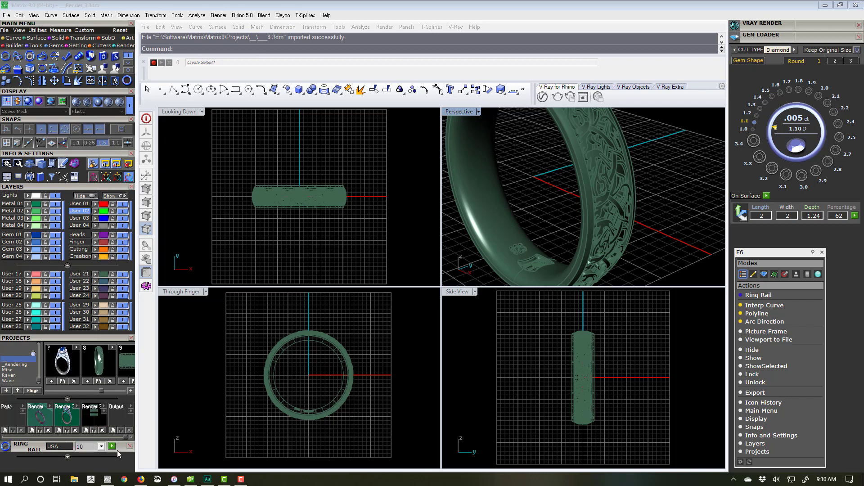
pyautogui.moveTo(312, 367); pyautogui.dragTo(304, 379, button='right')
pyautogui.press('Delete')
# Step: Create the ring rail at USA size 6 and select the engraved band
pyautogui.click(101, 447)
pyautogui.scroll(5, 103, 431)
pyautogui.click(96, 433)
pyautogui.click(112, 446)
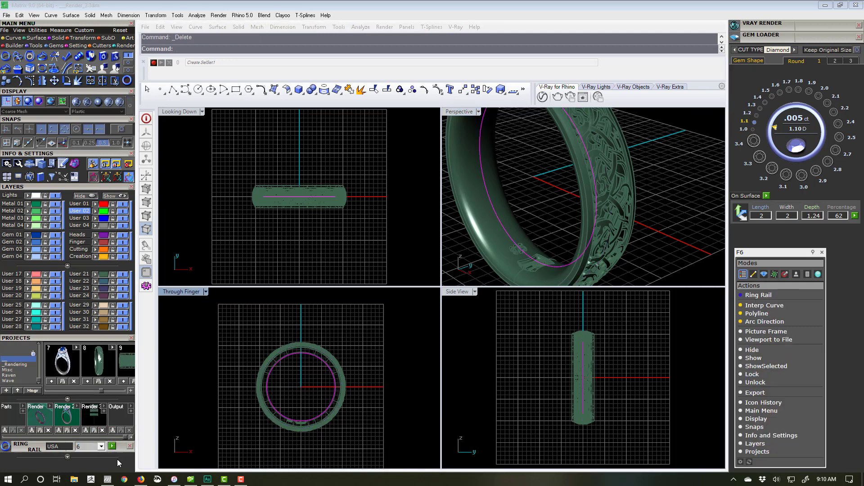
pyautogui.moveTo(557, 222); pyautogui.dragTo(586, 214, button='right')
pyautogui.click(610, 199)
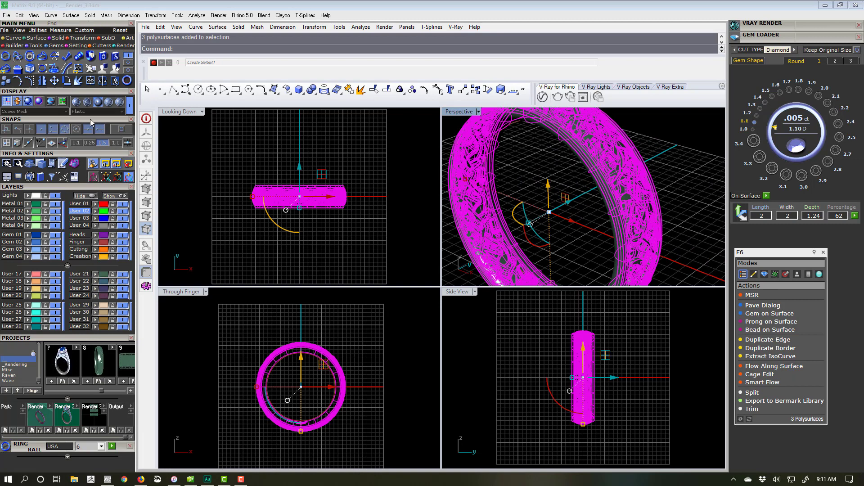
# Step: In Ring Resizer, take the inner circle from the rail (radius 9.7), choose size 14, and resize
pyautogui.click(43, 69)
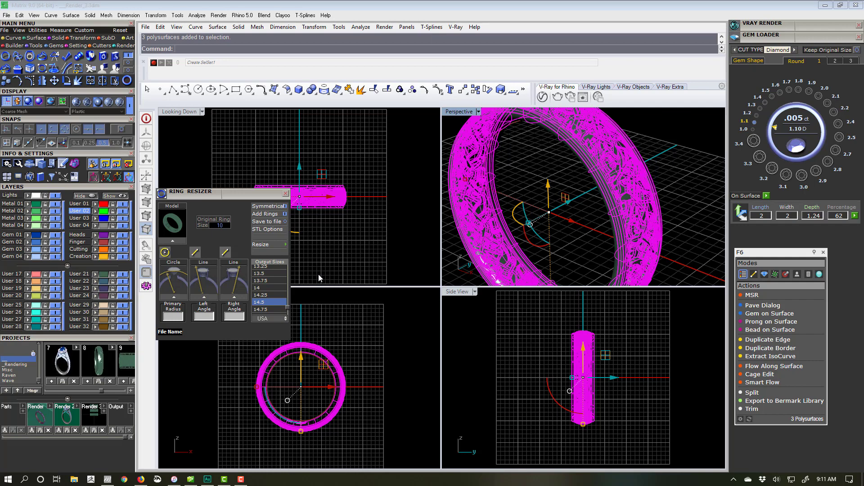
pyautogui.click(415, 380)
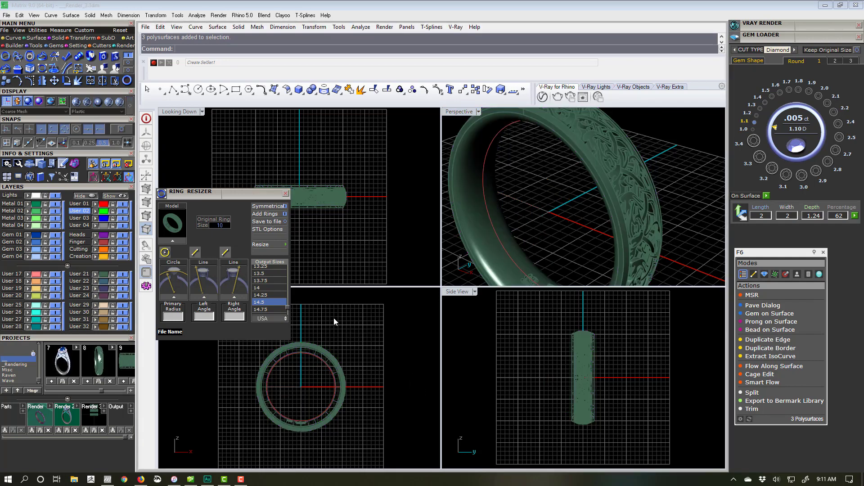
pyautogui.click(166, 254)
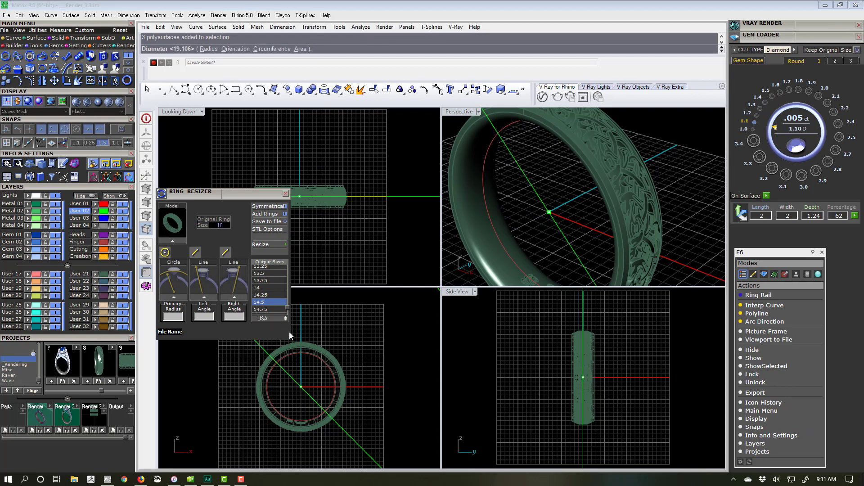
pyautogui.click(314, 349)
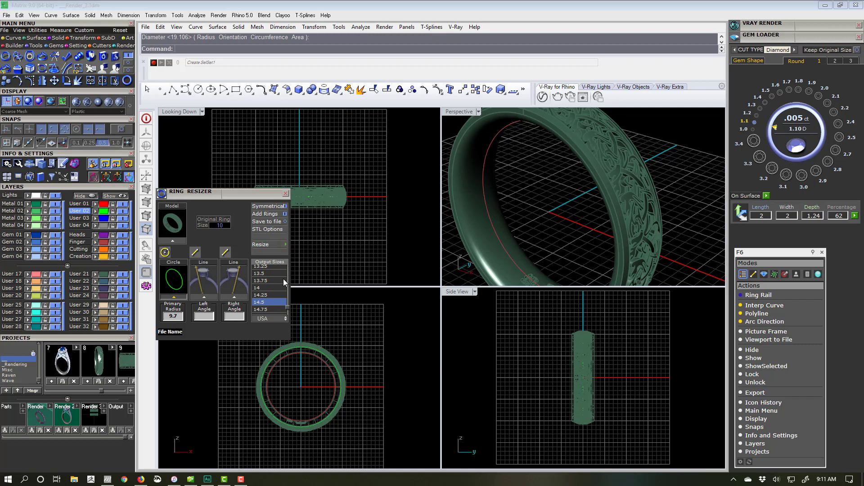
pyautogui.click(274, 288)
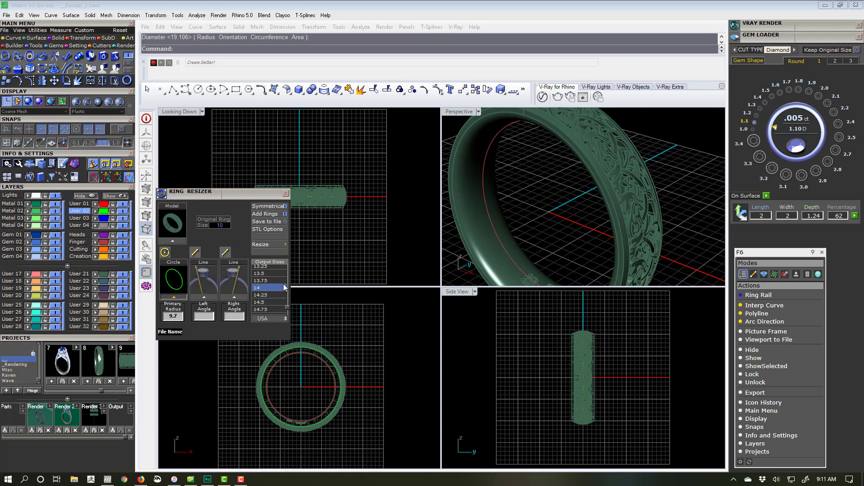
pyautogui.click(277, 245)
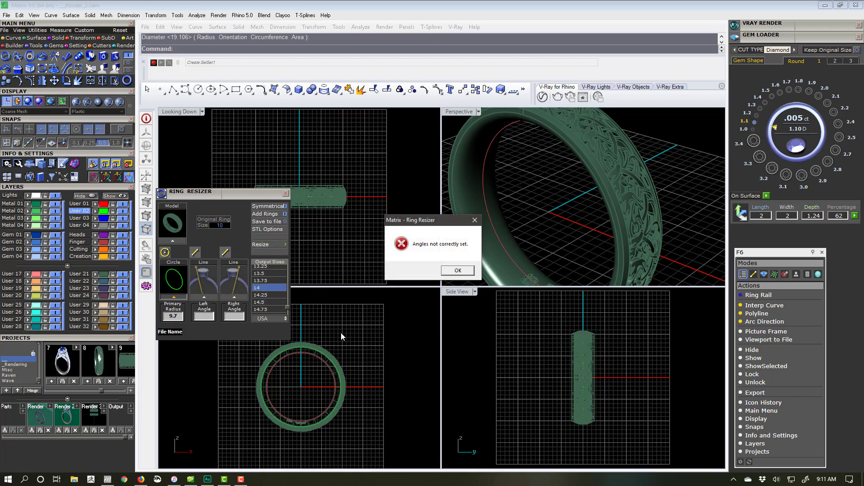
# Step: Dismiss the angle error, set both angle lines to 140.13, and resize to size 14
pyautogui.click(461, 273)
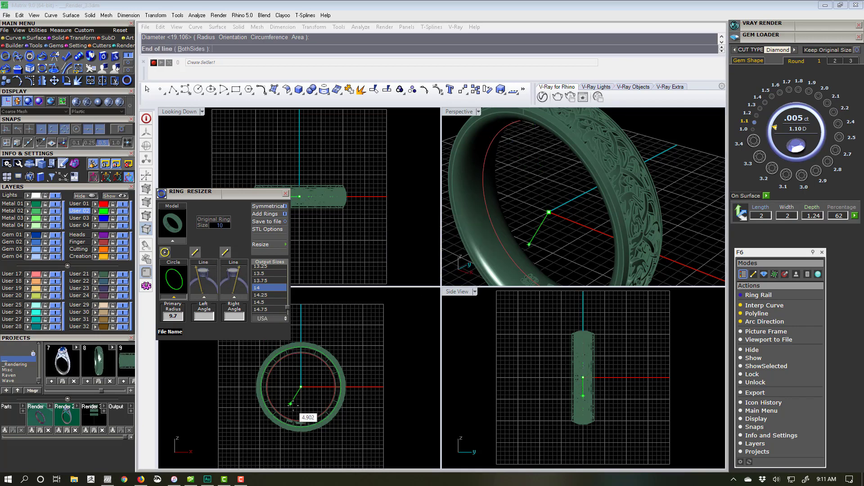
pyautogui.click(255, 441)
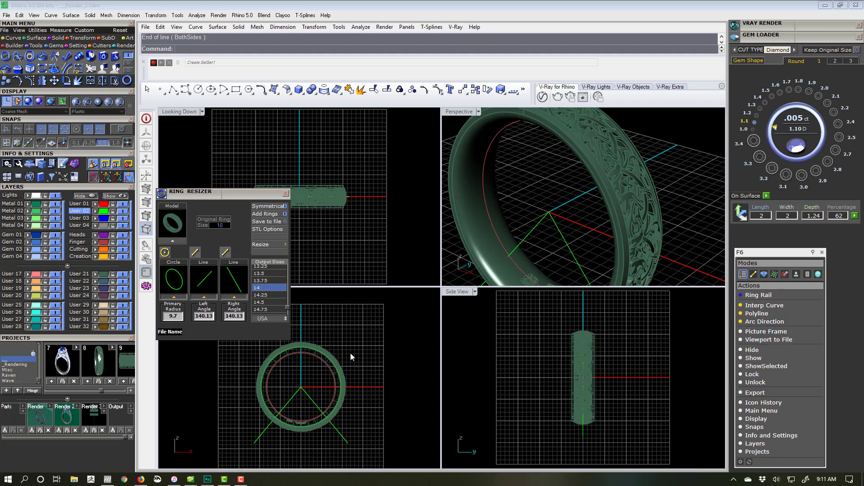
pyautogui.click(273, 245)
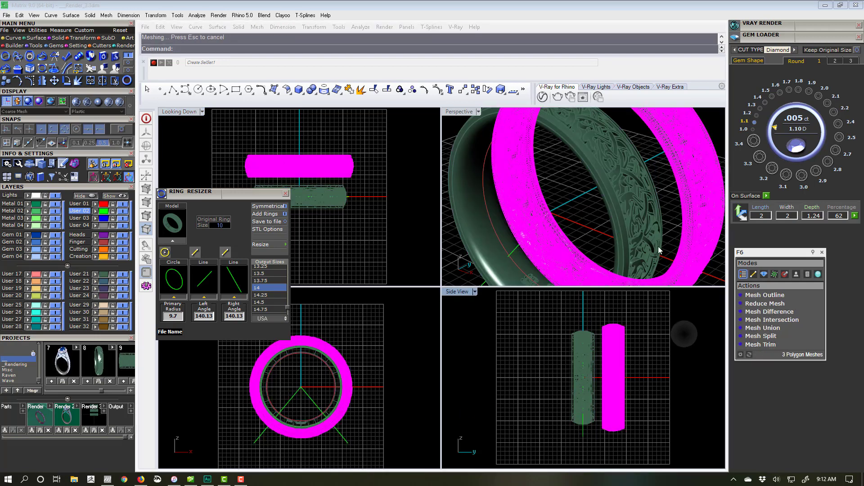
# Step: Maximize the Perspective view and move the Ring Resizer panel aside to see both rings
pyautogui.press('Escape')
pyautogui.moveTo(639, 224); pyautogui.dragTo(550, 191, button='right')
pyautogui.doubleClick(460, 112)
pyautogui.scroll(3, 445, 285)
pyautogui.moveTo(445, 285); pyautogui.dragTo(320, 265, button='right')
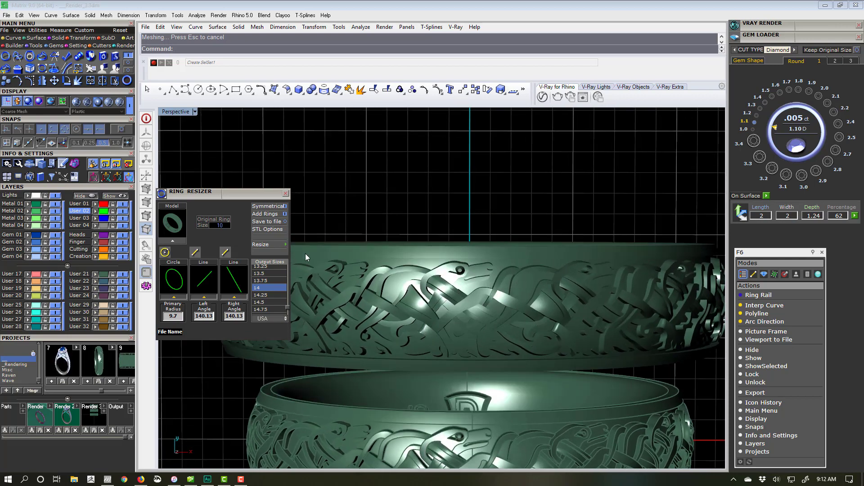
pyautogui.moveTo(282, 198); pyautogui.dragTo(175, 204)
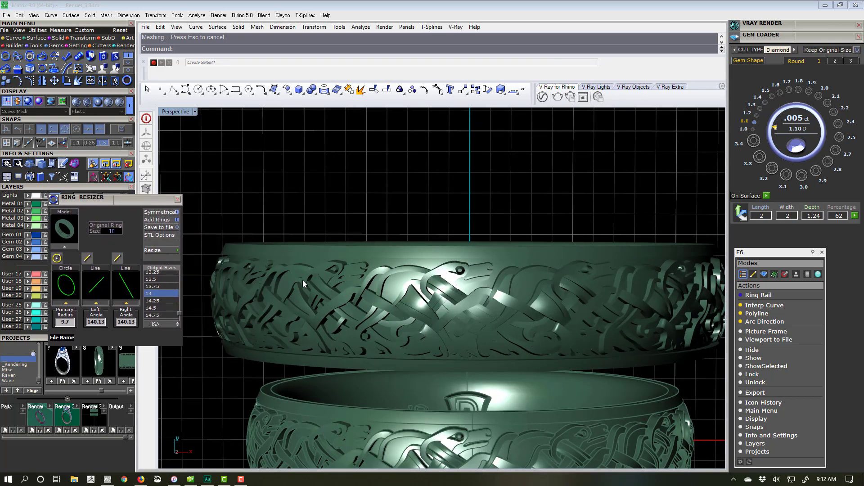
# Step: Inspect the resized band, select the two angle lines, and turn the view to face the ring
pyautogui.moveTo(551, 264); pyautogui.dragTo(622, 293, button='right')
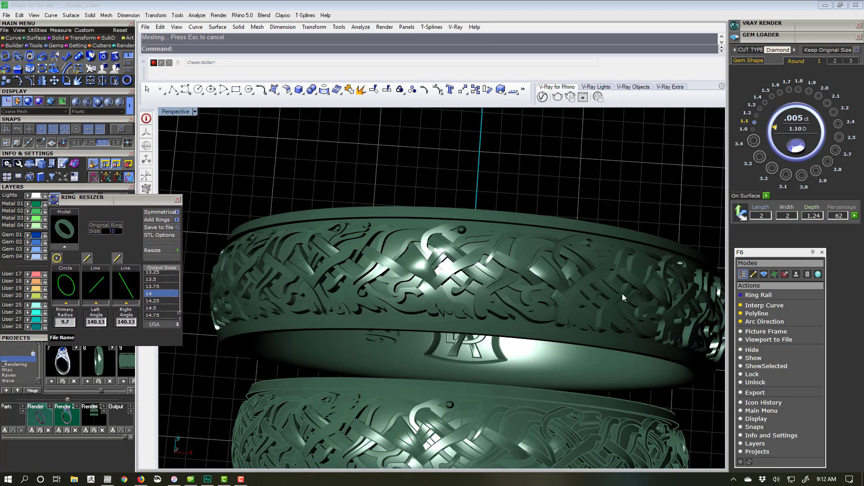
pyautogui.click(544, 292)
pyautogui.moveTo(613, 212); pyautogui.dragTo(539, 362, button='right')
pyautogui.moveTo(440, 409); pyautogui.dragTo(439, 411)
pyautogui.moveTo(491, 407); pyautogui.dragTo(539, 328, button='right')
pyautogui.moveTo(487, 386); pyautogui.dragTo(482, 362, button='right')
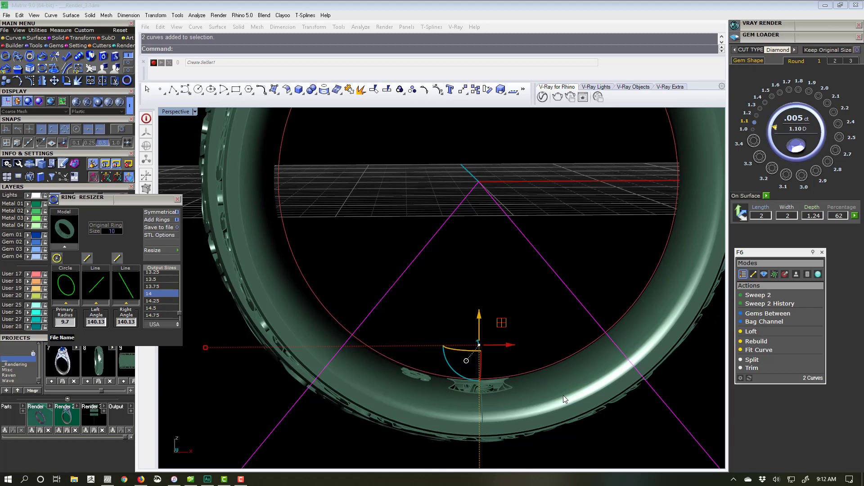
# Step: Select both angle guide lines and delete them
pyautogui.click(336, 432)
pyautogui.click(381, 411)
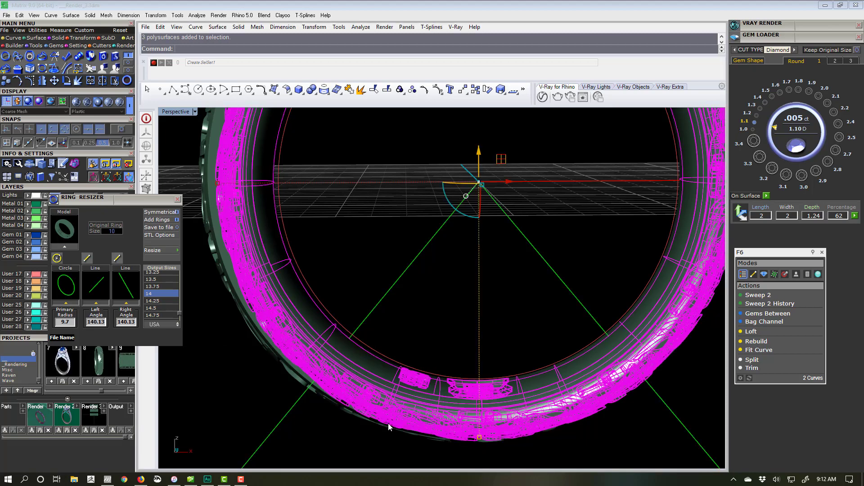
pyautogui.click(587, 315)
pyautogui.click(587, 314)
pyautogui.keyDown('shift'); pyautogui.click(398, 280); pyautogui.keyUp('shift')
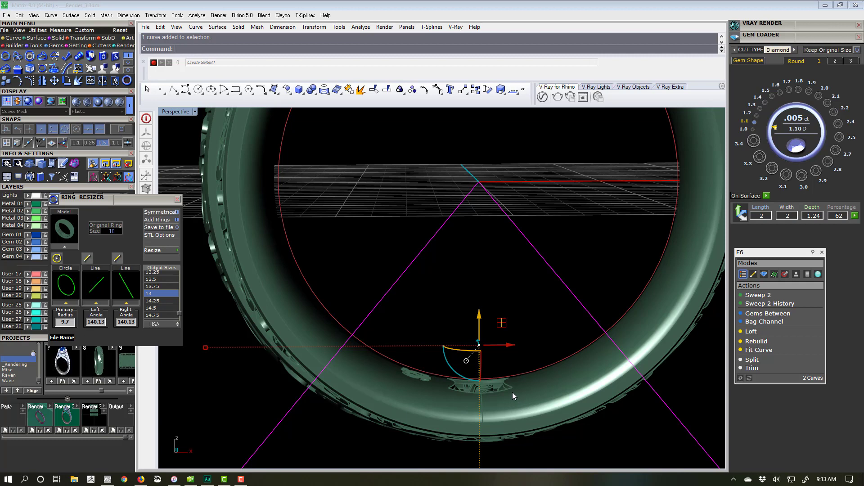
pyautogui.moveTo(453, 363); pyautogui.dragTo(341, 328)
pyautogui.click(530, 189)
pyautogui.moveTo(533, 175); pyautogui.dragTo(460, 266)
pyautogui.press('Delete')
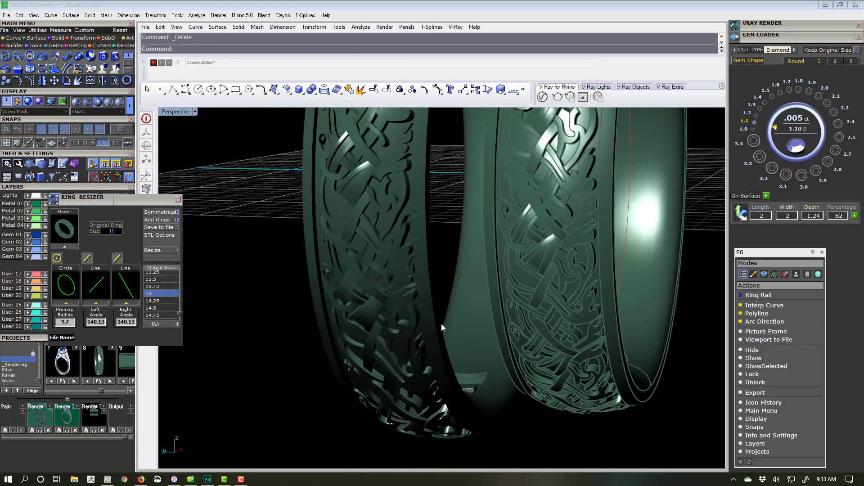
# Step: Select the ring polysurfaces and hide them with Ctrl+H
pyautogui.click(403, 343)
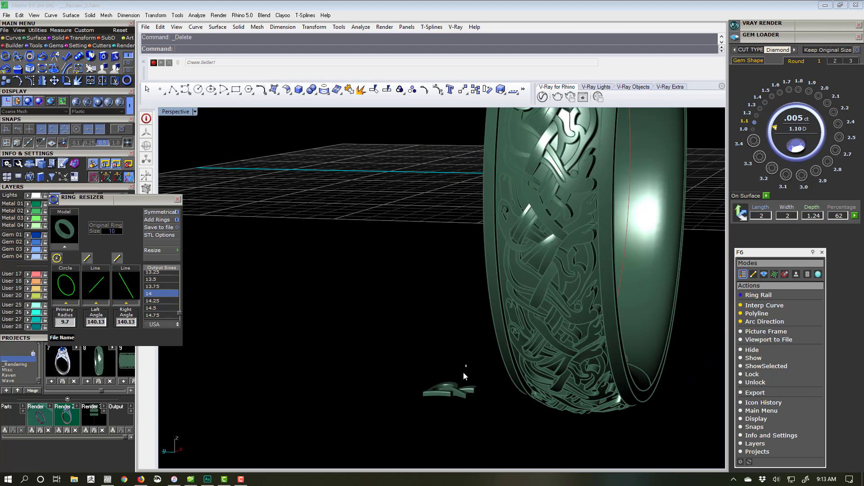
pyautogui.moveTo(465, 376); pyautogui.dragTo(565, 361, button='right')
pyautogui.moveTo(566, 361); pyautogui.dragTo(509, 374)
pyautogui.hotkey('ctrl', 'h')
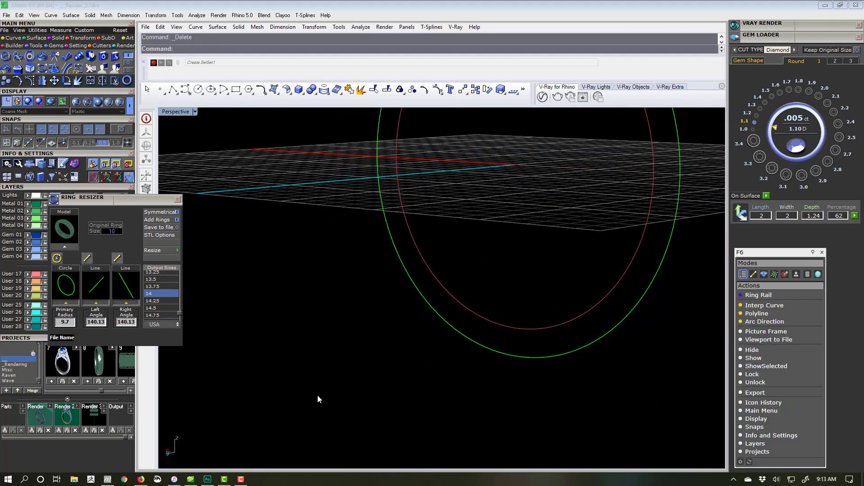
# Step: Delete the outer circle and reposition the Ring Resizer panel
pyautogui.click(477, 344)
pyautogui.press('Delete')
pyautogui.moveTo(142, 223); pyautogui.dragTo(255, 181)
pyautogui.click(100, 392)
pyautogui.moveTo(100, 392); pyautogui.dragTo(95, 392)
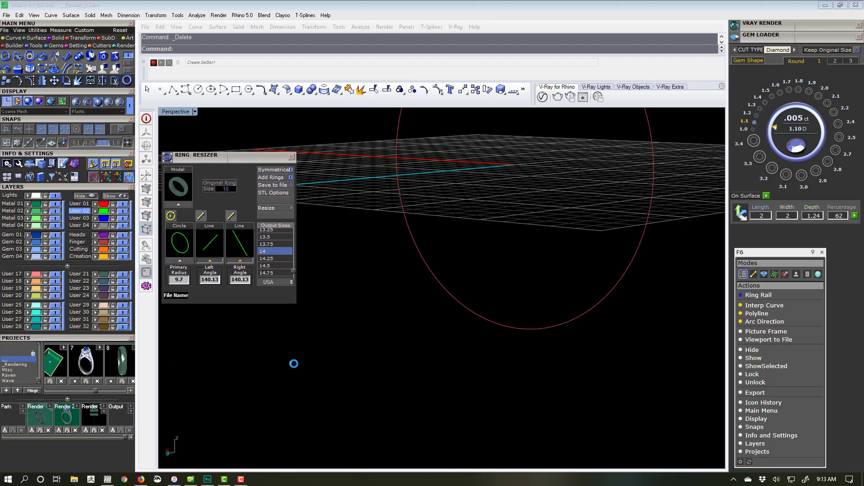
# Step: Keep the existing material to import the halo ring, then orbit around it
pyautogui.click(475, 289)
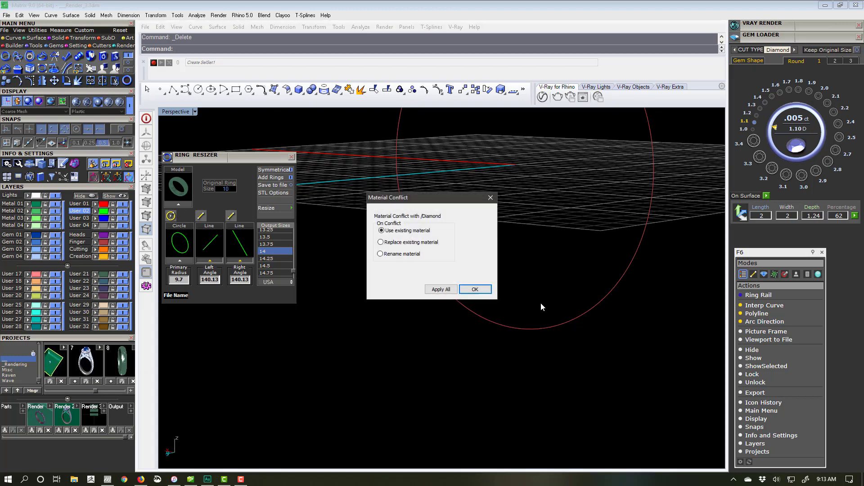
pyautogui.press('Return')
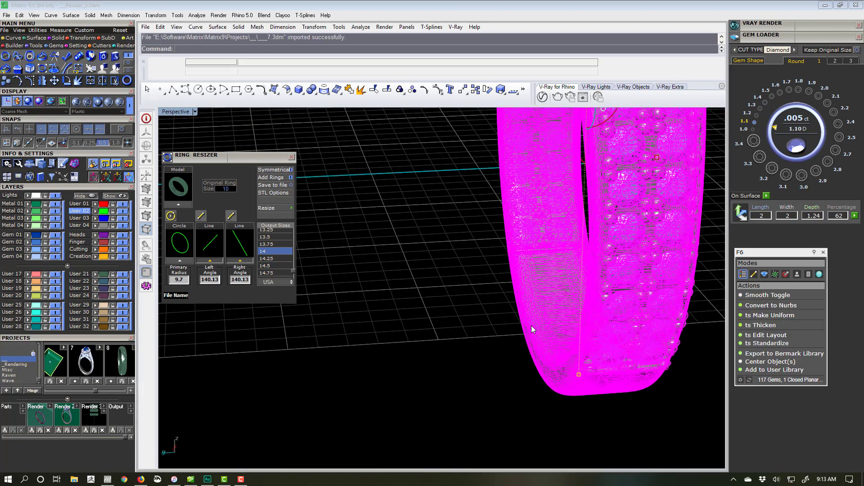
pyautogui.click(496, 376)
pyautogui.moveTo(496, 376); pyautogui.dragTo(442, 228, button='right')
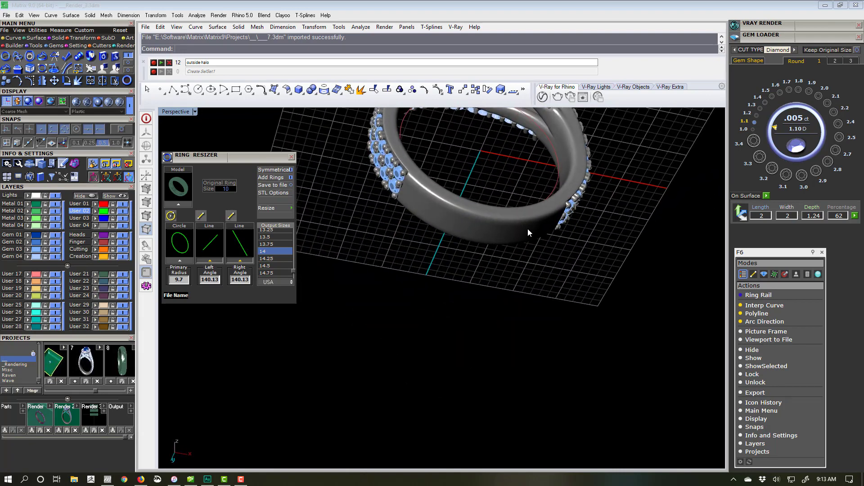
pyautogui.moveTo(529, 226); pyautogui.dragTo(524, 291, button='right')
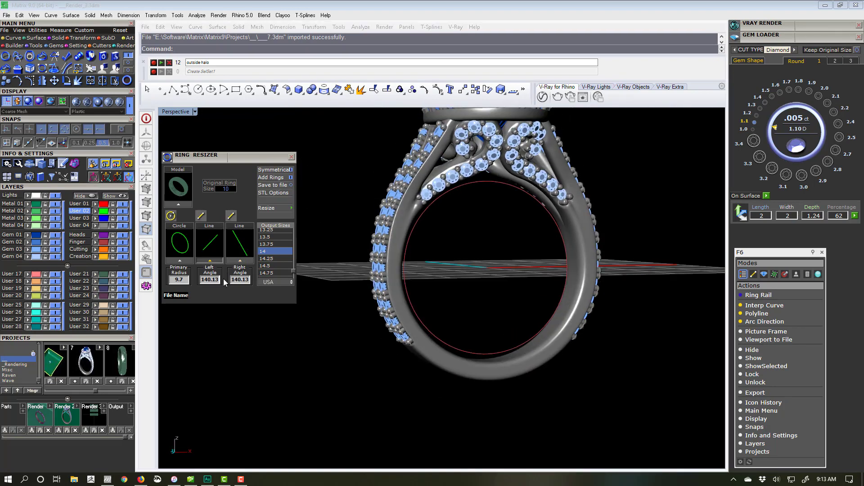
pyautogui.moveTo(334, 266); pyautogui.dragTo(468, 321, button='right')
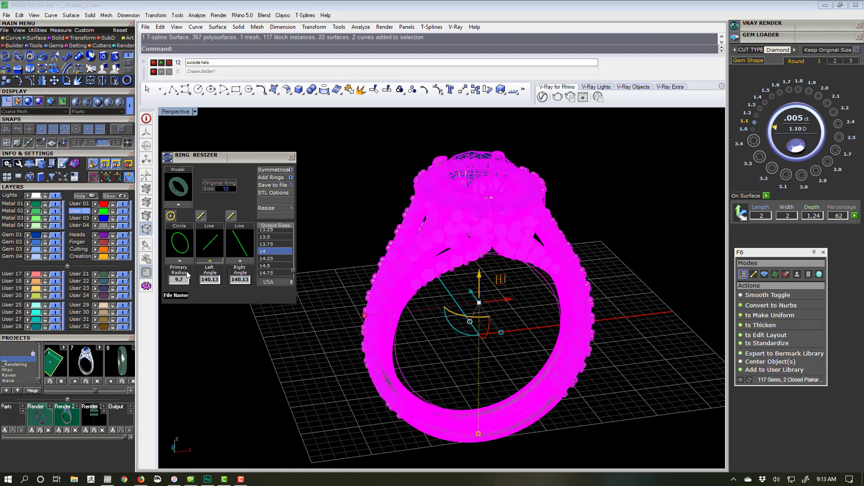
# Step: Load the halo ring as the Ring Resizer model (original size 6) and check its STL Options
pyautogui.click(179, 205)
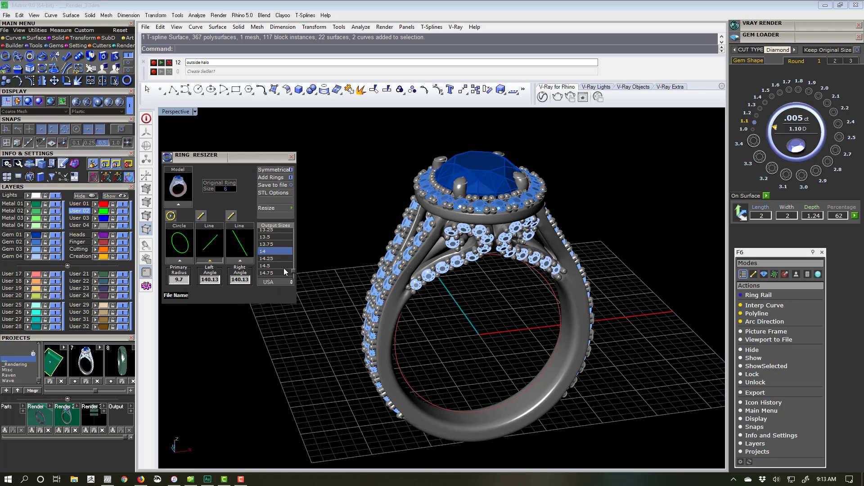
pyautogui.scroll(1, 294, 269)
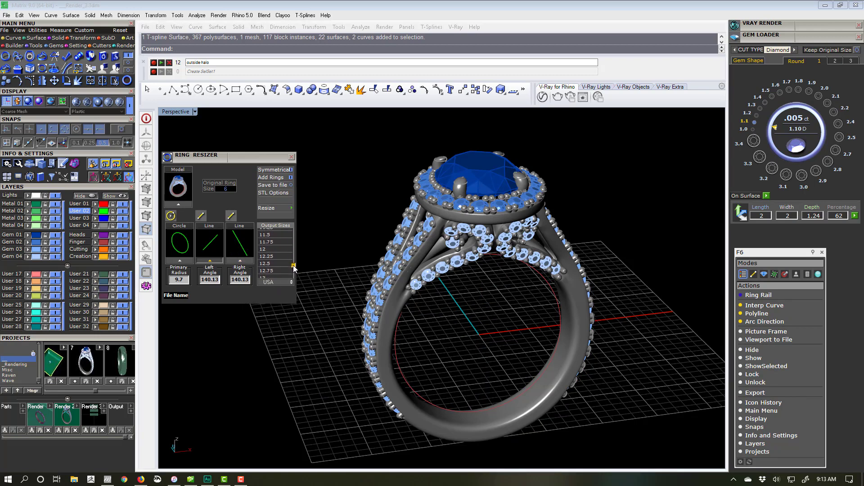
pyautogui.scroll(-1, 293, 270)
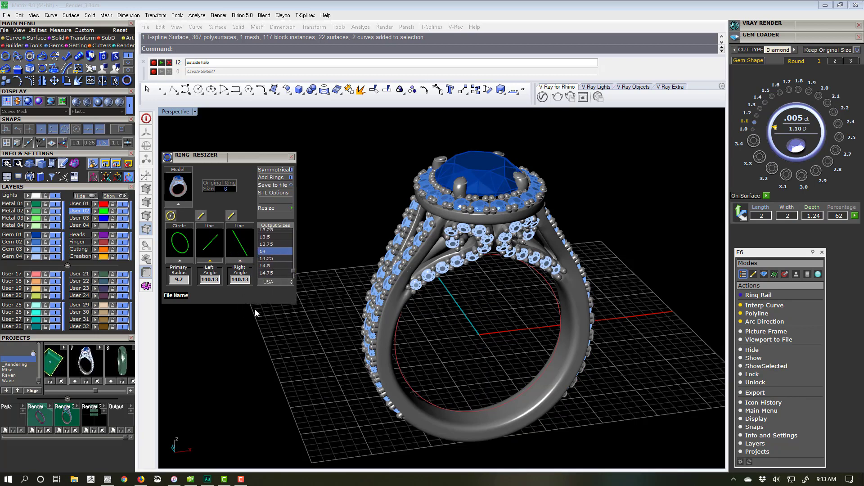
pyautogui.click(277, 193)
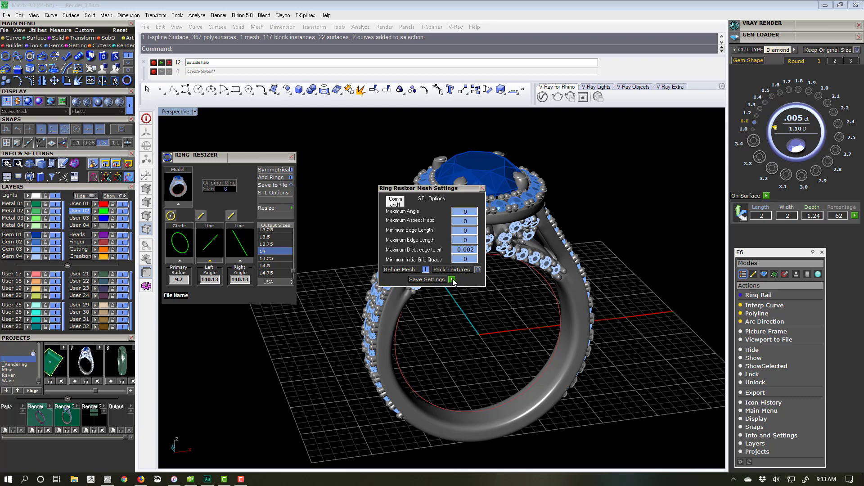
pyautogui.click(482, 188)
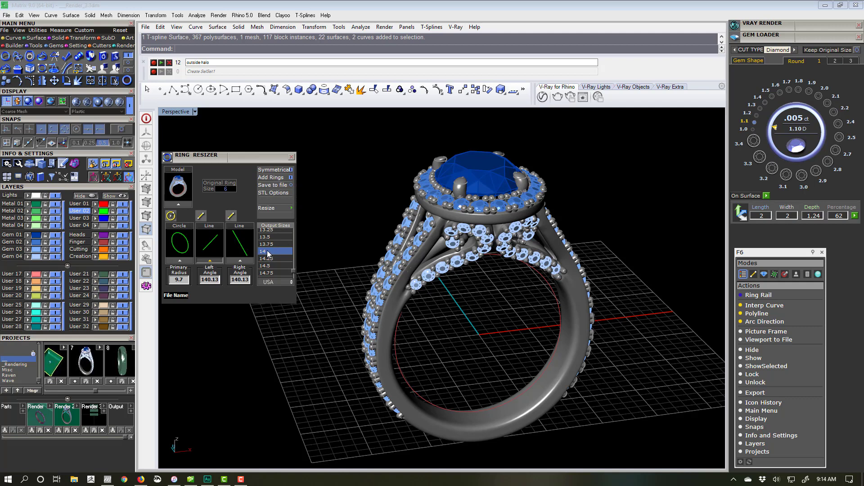
pyautogui.click(175, 220)
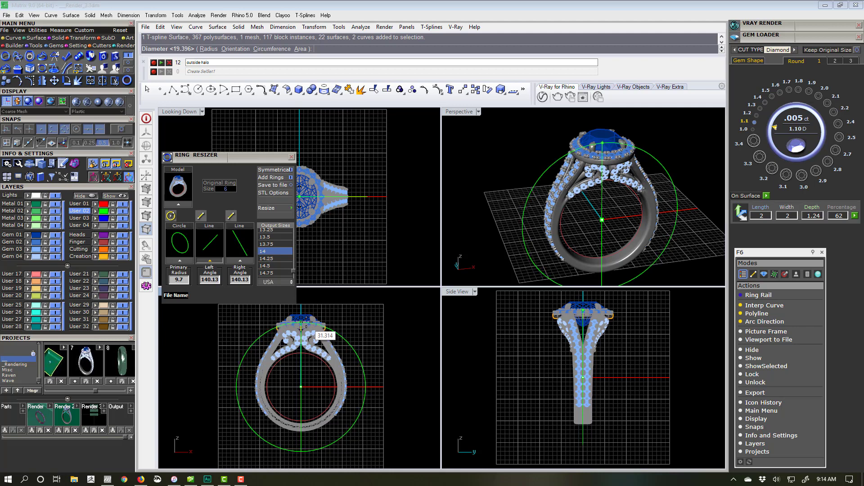
# Step: Set the guide circle to radius 15.55 and both angle lines to 135.56, then resize the halo ring
pyautogui.click(310, 323)
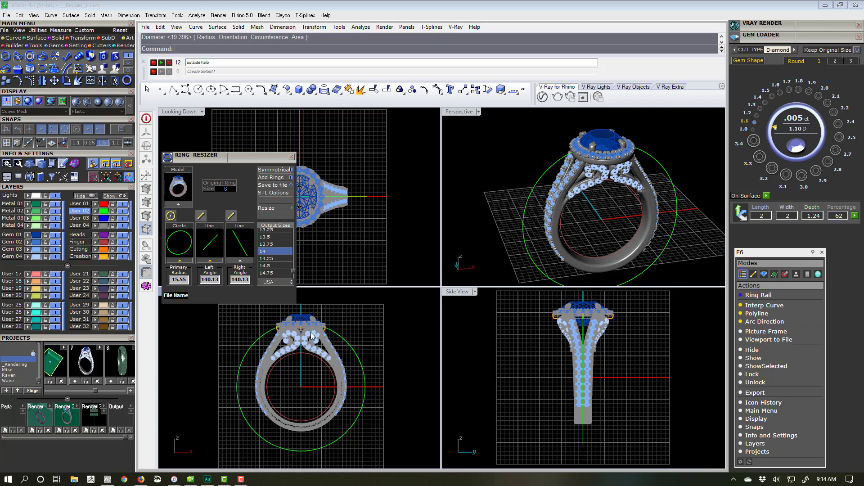
pyautogui.click(202, 216)
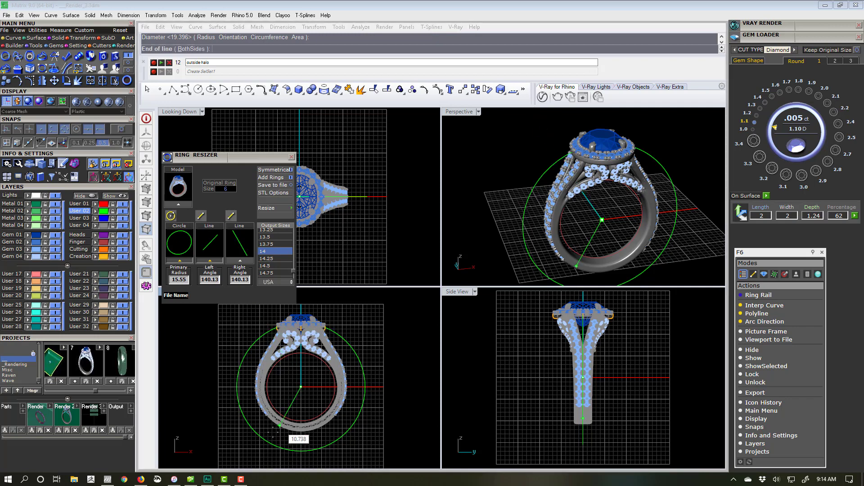
pyautogui.click(243, 445)
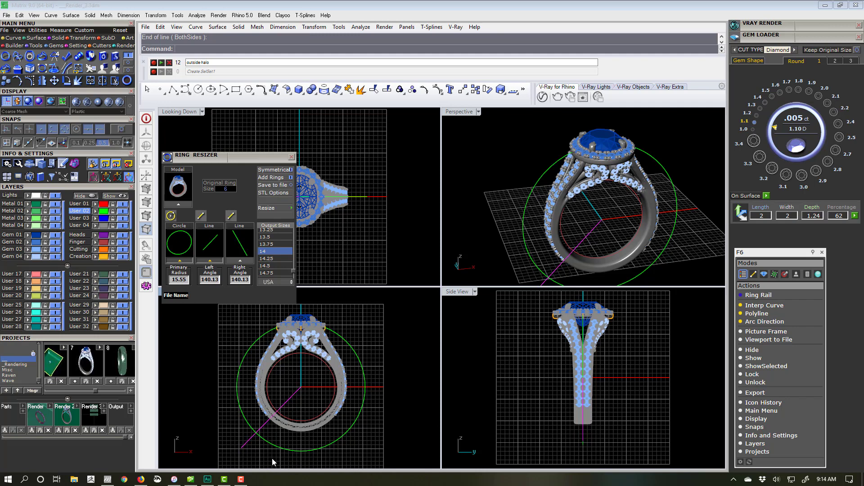
pyautogui.click(351, 432)
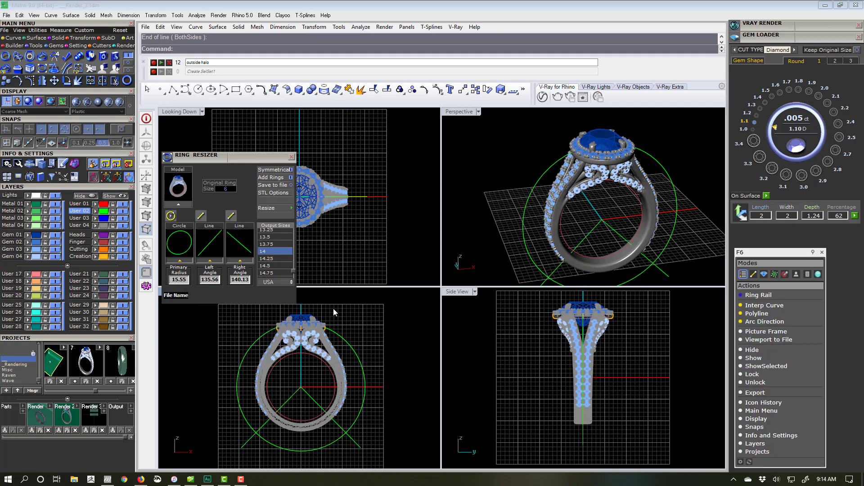
pyautogui.click(280, 209)
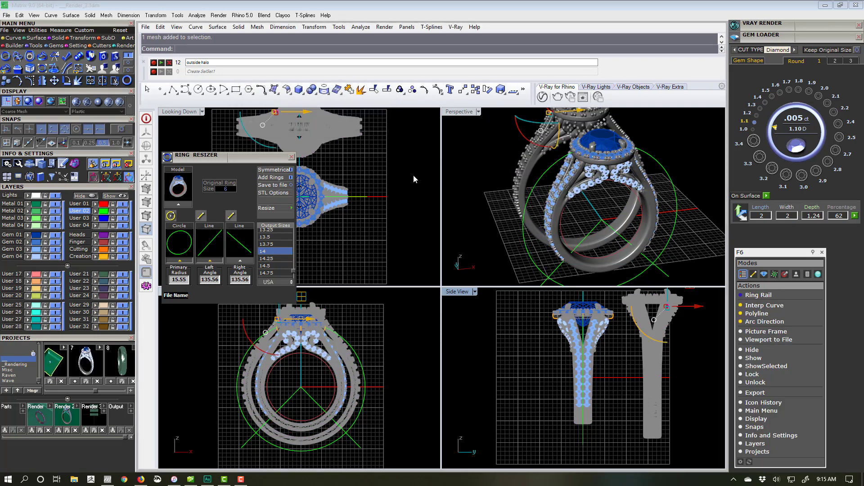
# Step: Orbit the Perspective view around the original halo ring and its size-14 copy to inspect both
pyautogui.moveTo(477, 187); pyautogui.dragTo(596, 183, button='right')
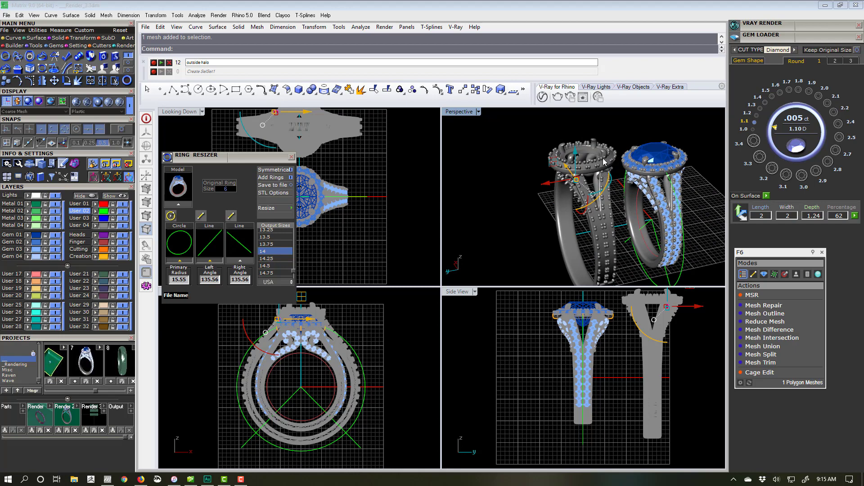
pyautogui.press('Escape')
pyautogui.moveTo(651, 212); pyautogui.dragTo(563, 175, button='right')
pyautogui.moveTo(544, 228); pyautogui.dragTo(545, 196, button='right')
pyautogui.moveTo(613, 193); pyautogui.dragTo(588, 200, button='right')
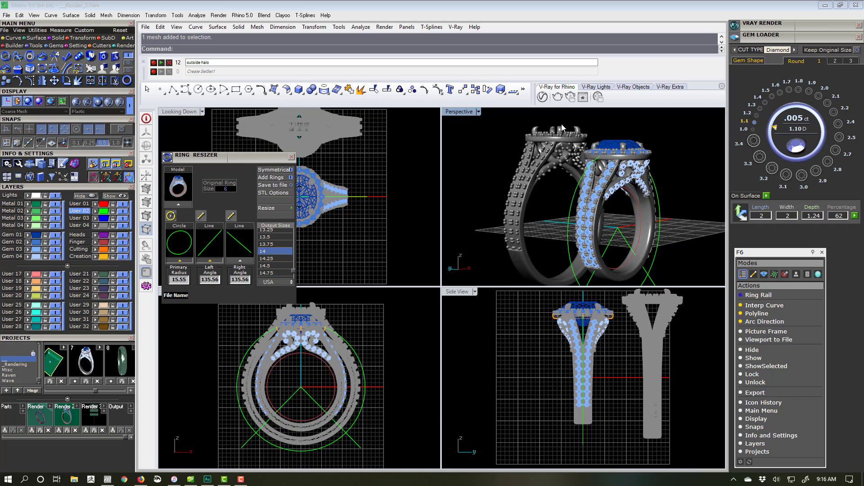
pyautogui.moveTo(535, 231); pyautogui.dragTo(523, 182, button='right')
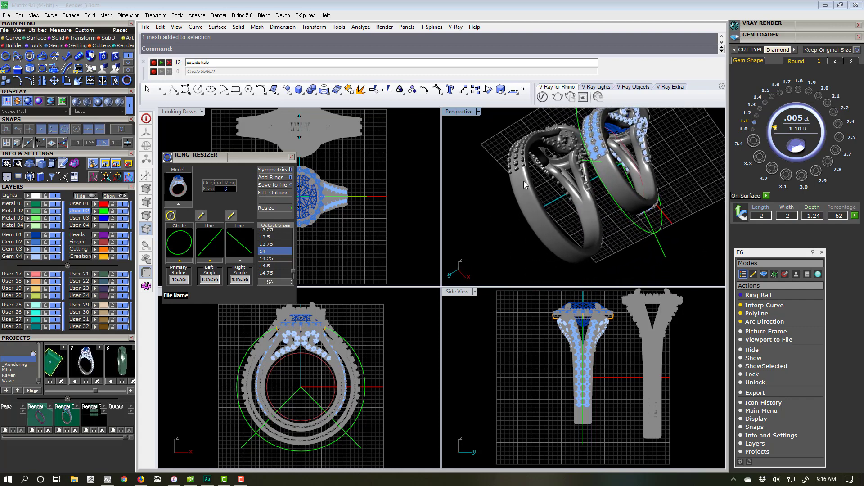
pyautogui.moveTo(603, 243); pyautogui.dragTo(588, 179, button='right')
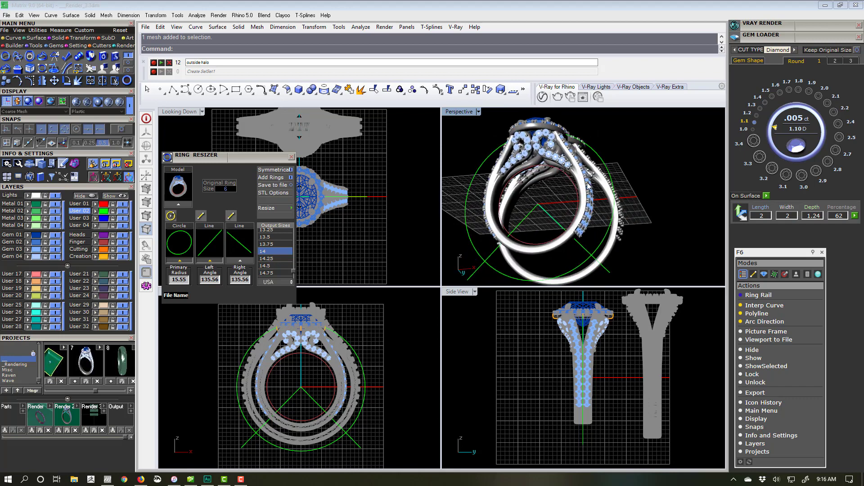
pyautogui.moveTo(581, 236); pyautogui.dragTo(594, 213, button='right')
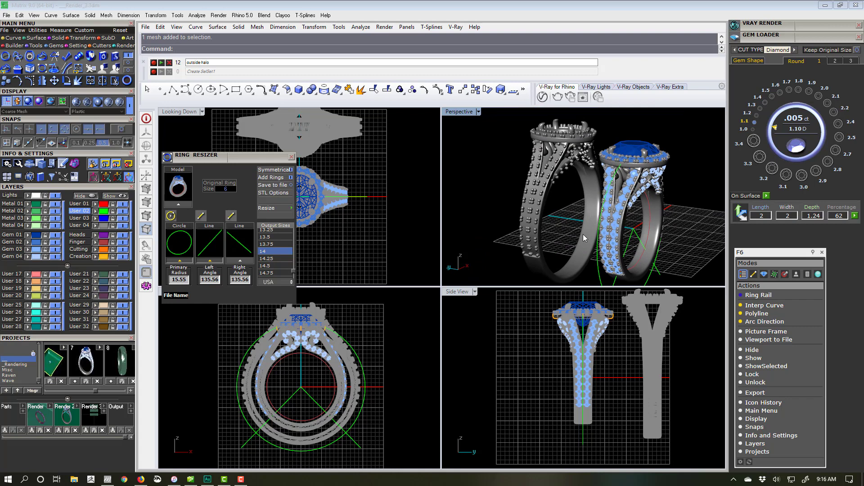
# Step: Window-select most of the resized copy in the top view and delete it
pyautogui.moveTo(361, 143); pyautogui.dragTo(387, 177, button='right')
pyautogui.moveTo(395, 124); pyautogui.dragTo(302, 188)
pyautogui.press('Delete')
pyautogui.moveTo(355, 178); pyautogui.dragTo(398, 128, button='right')
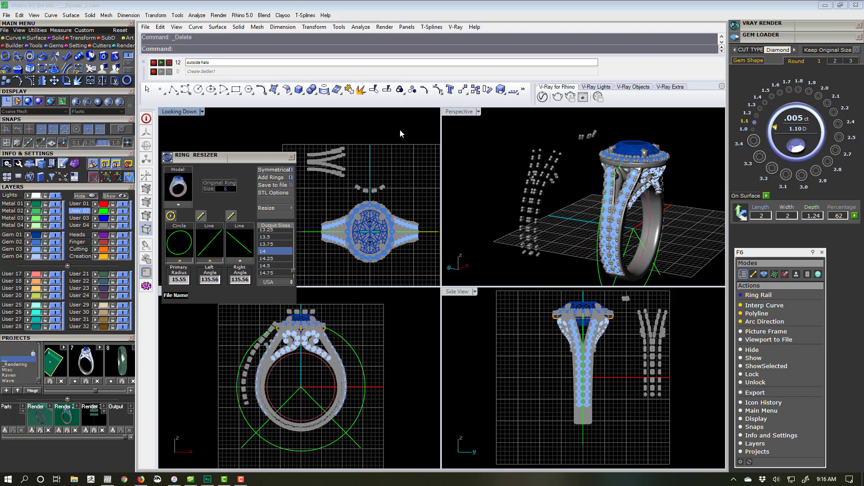
# Step: Delete the remaining halo-ring geometry and import the lion-head ring from project 10
pyautogui.moveTo(228, 454); pyautogui.dragTo(393, 294)
pyautogui.press('Delete')
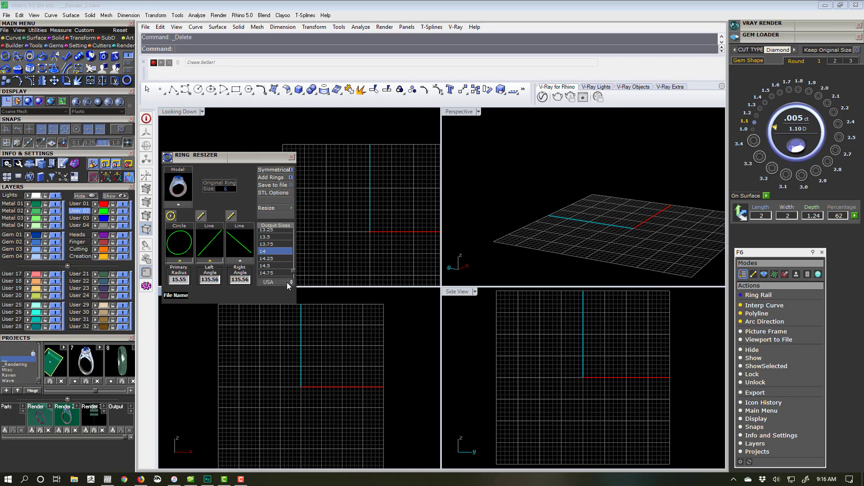
pyautogui.moveTo(95, 391); pyautogui.dragTo(120, 391)
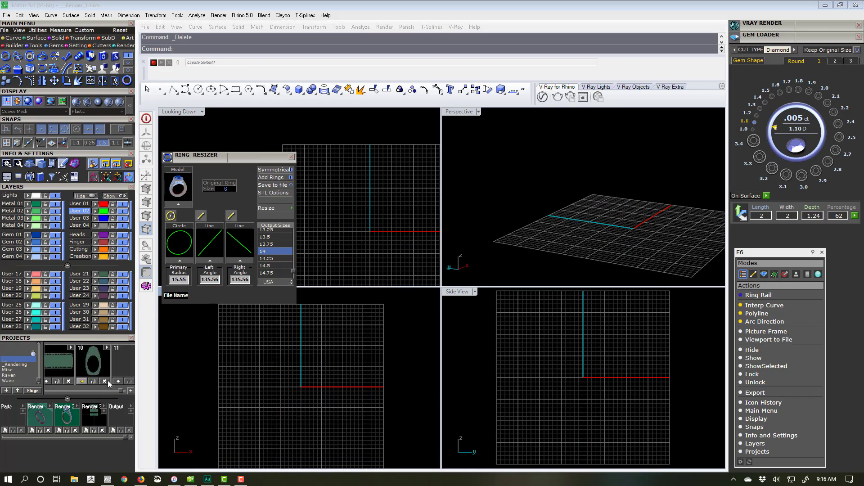
pyautogui.click(95, 365)
pyautogui.press('Escape')
pyautogui.moveTo(601, 251); pyautogui.dragTo(616, 222, button='right')
pyautogui.click(617, 222)
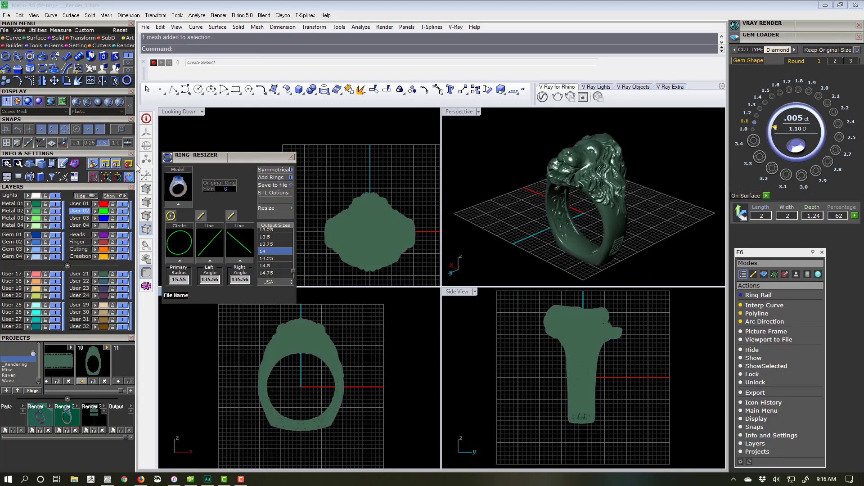
# Step: Add a size 6 ring rail inside the lion-head ring
pyautogui.press('Return')
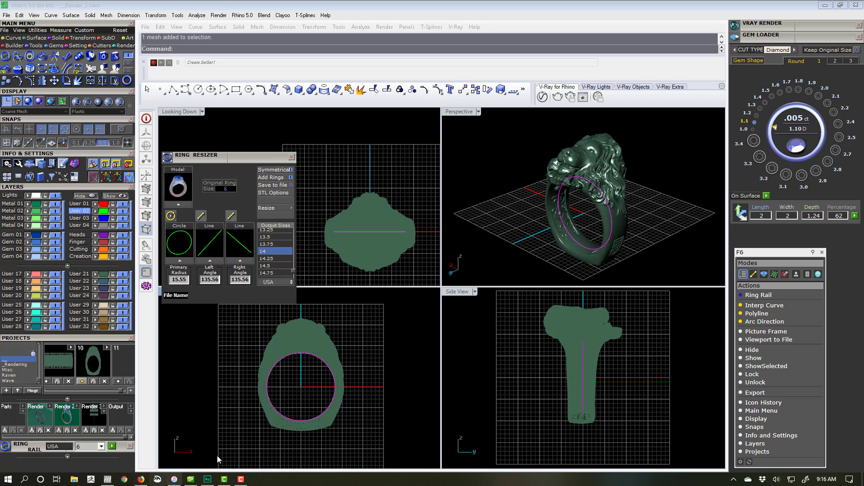
pyautogui.click(112, 446)
pyautogui.click(611, 228)
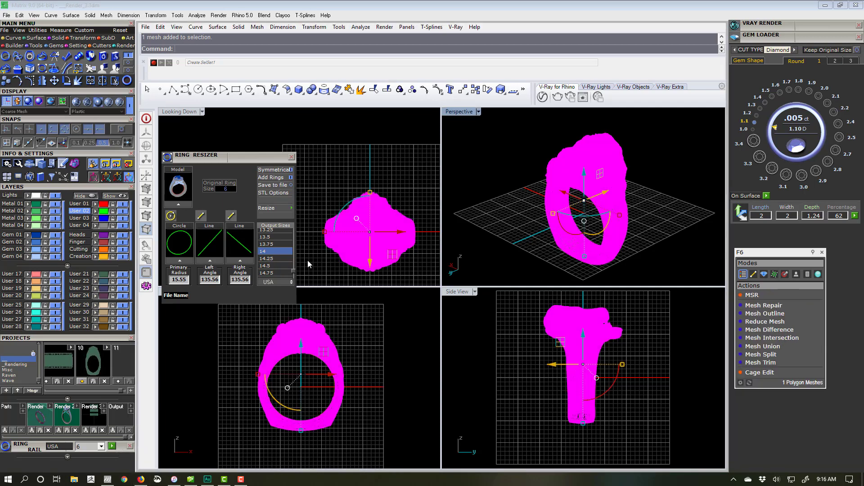
pyautogui.click(504, 248)
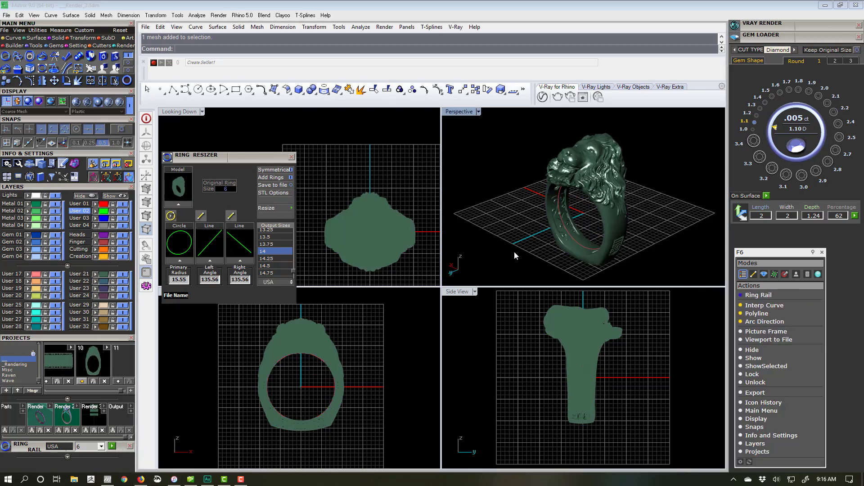
# Step: Draw a radius 12.3 guide circle inside the shank and set the angle lines to 154.6°
pyautogui.click(171, 215)
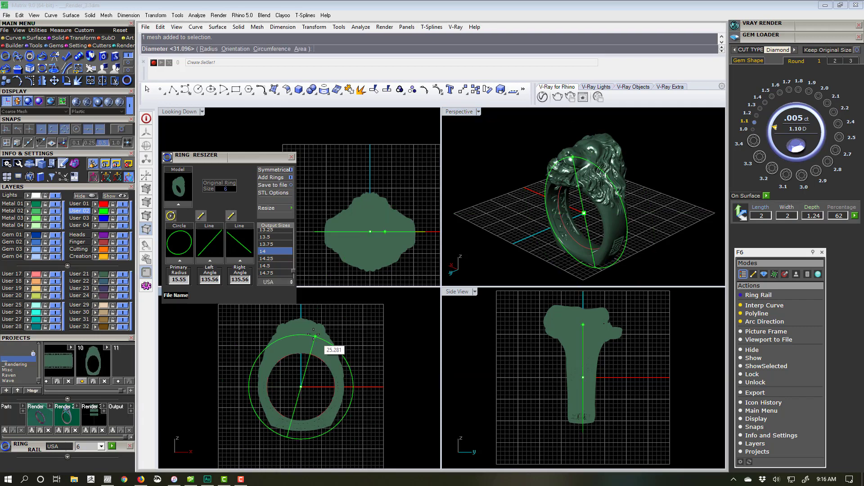
pyautogui.click(330, 346)
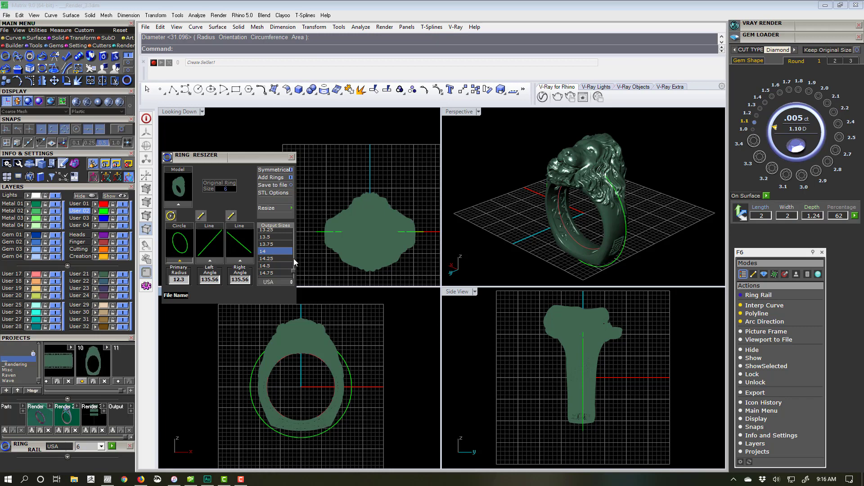
pyautogui.click(213, 248)
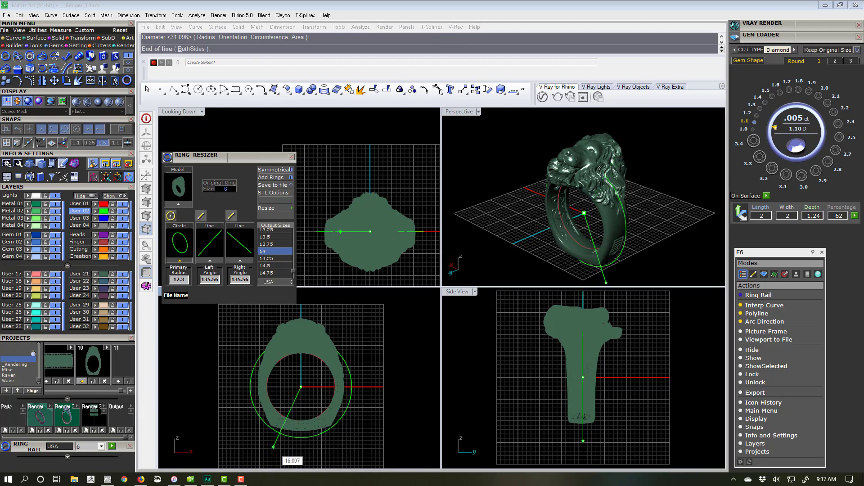
pyautogui.click(272, 448)
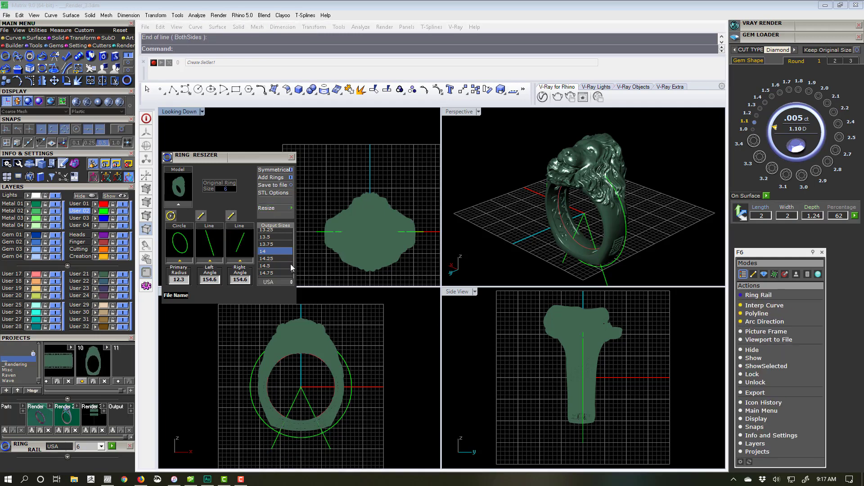
# Step: Delete the resized lion-head copy, the guide circle and the guide line, keeping only the original ring
pyautogui.click(667, 248)
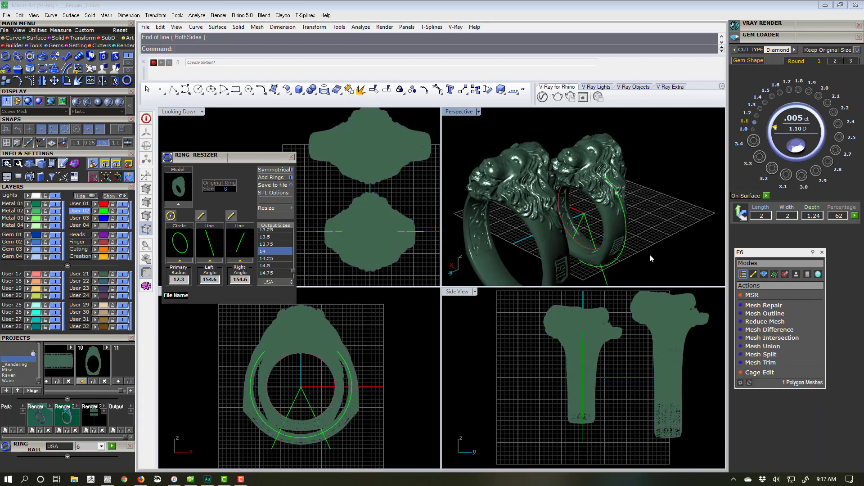
pyautogui.moveTo(639, 236); pyautogui.dragTo(605, 235, button='right')
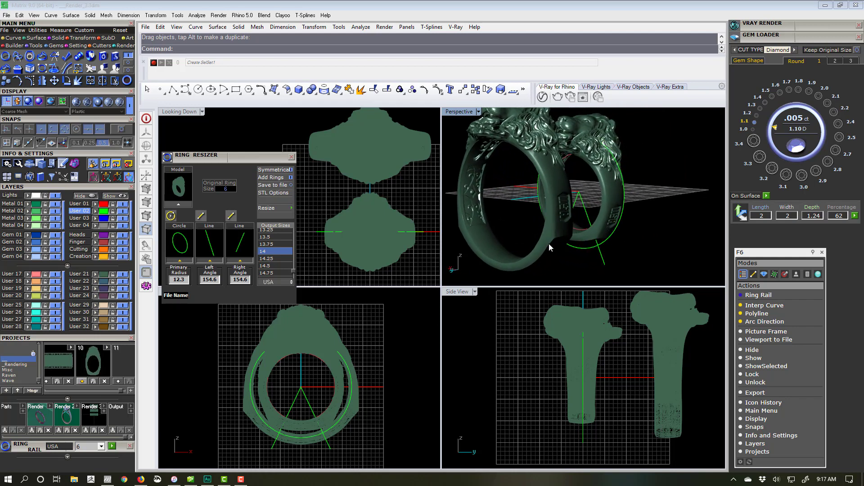
pyautogui.moveTo(534, 260); pyautogui.dragTo(544, 270, button='right')
pyautogui.click(543, 269)
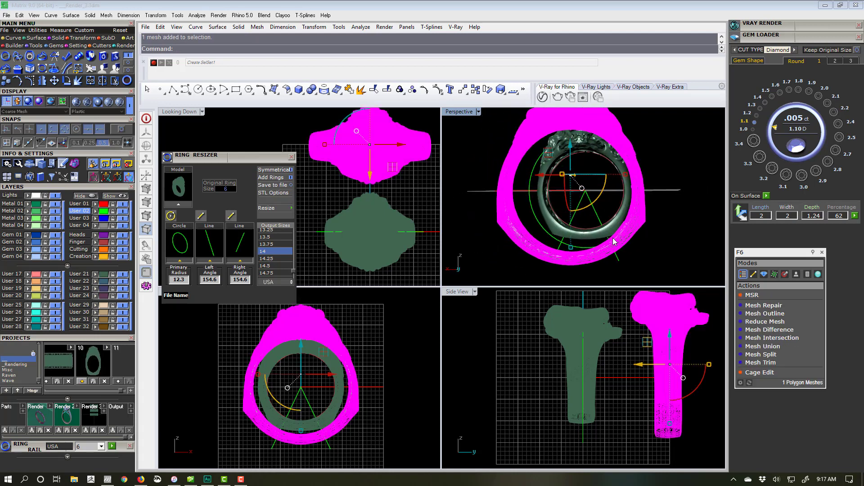
pyautogui.press('Delete')
pyautogui.moveTo(602, 246); pyautogui.dragTo(553, 257)
pyautogui.press('Delete')
pyautogui.moveTo(605, 243); pyautogui.dragTo(477, 232, button='right')
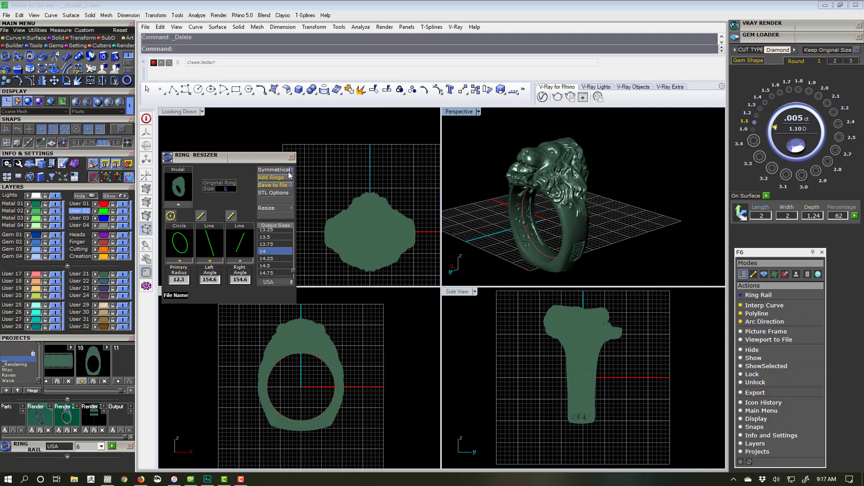
# Step: Cancel the pending resize, leaving an empty scene with the resizer at radius 15 and 45° angles
pyautogui.click(265, 212)
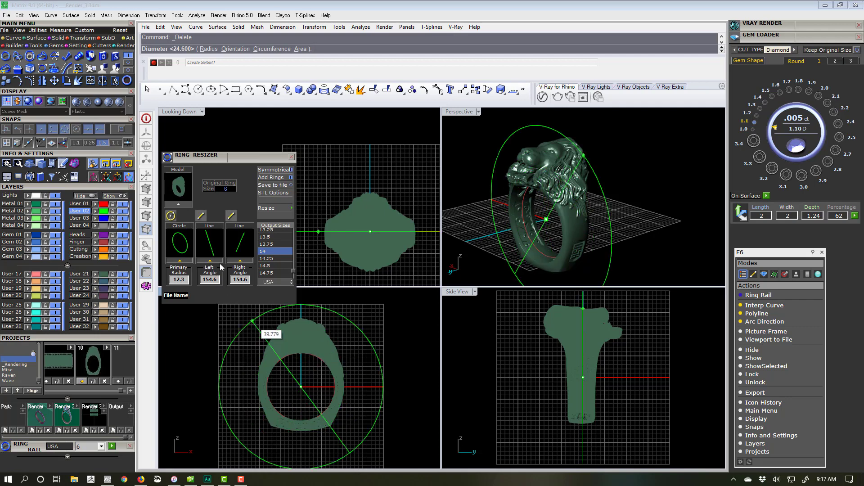
pyautogui.press('Escape')
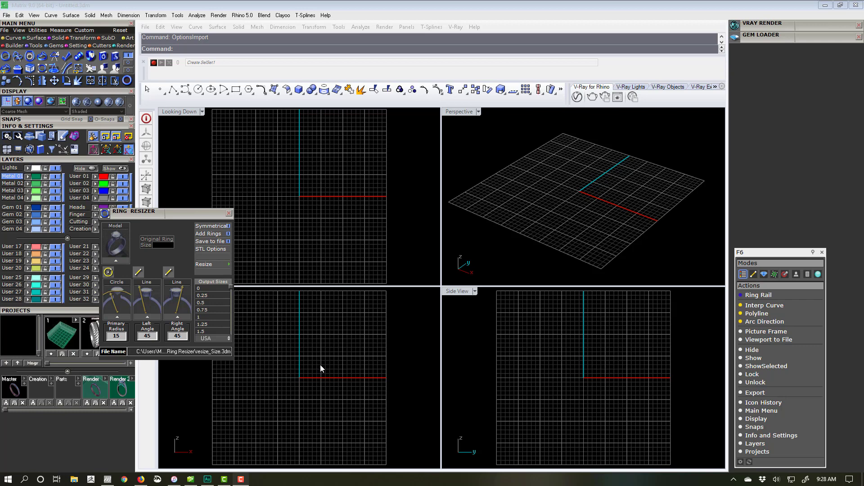
# Step: Move the Ring Resizer aside and import the engraved band from project 8.3dm
pyautogui.moveTo(187, 214); pyautogui.dragTo(261, 195)
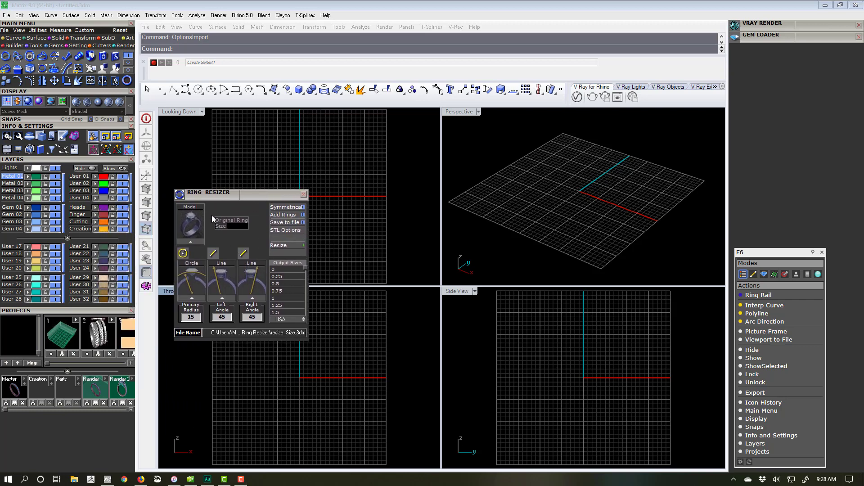
pyautogui.click(317, 279)
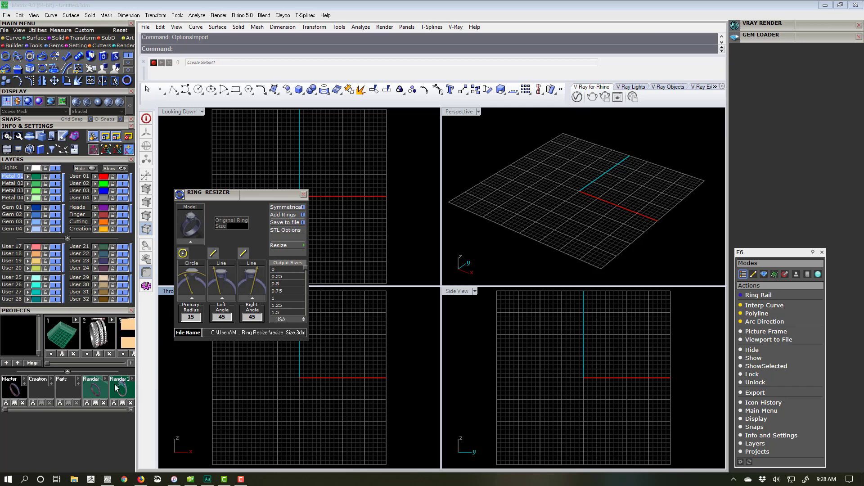
pyautogui.moveTo(39, 358); pyautogui.dragTo(39, 323)
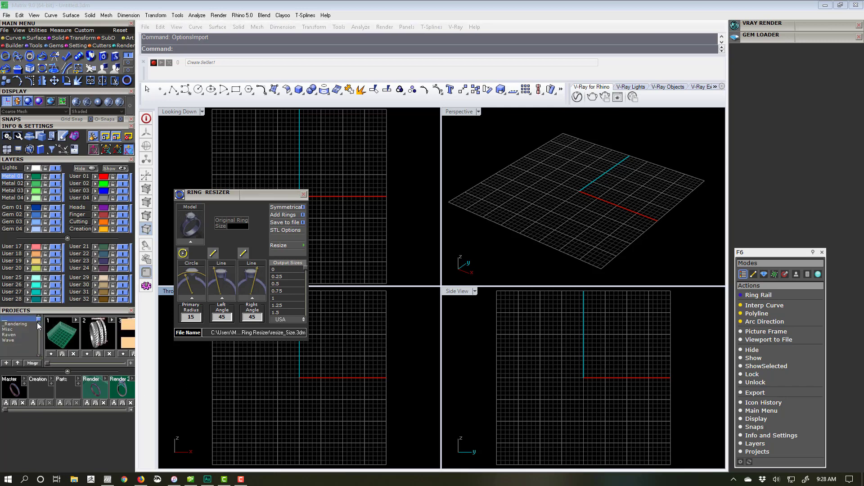
pyautogui.moveTo(50, 362); pyautogui.dragTo(103, 368)
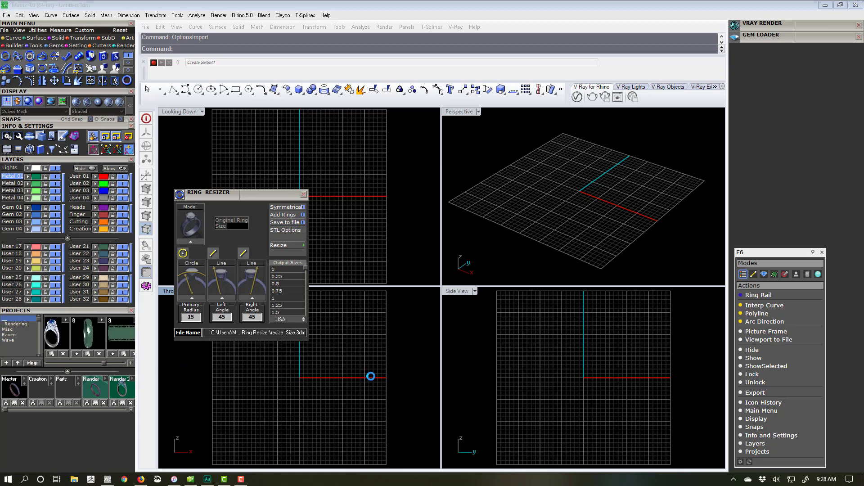
pyautogui.click(516, 261)
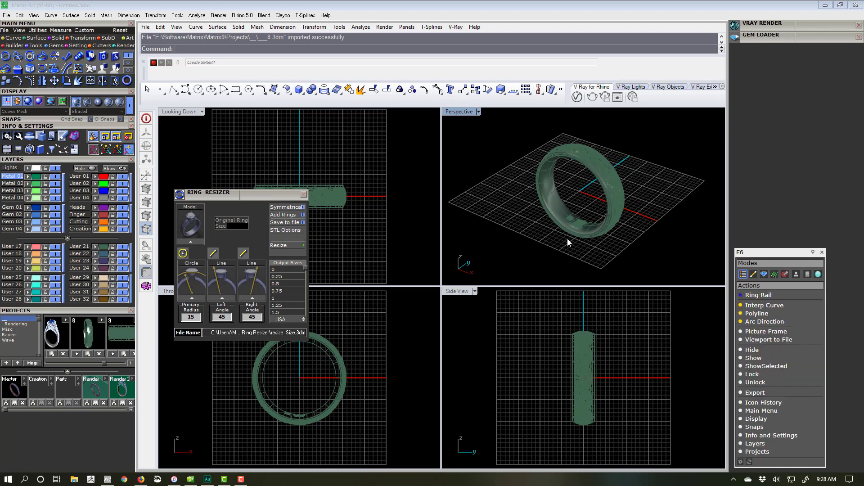
# Step: Create a USA size 6 ring rail inside the engraved band
pyautogui.click(144, 133)
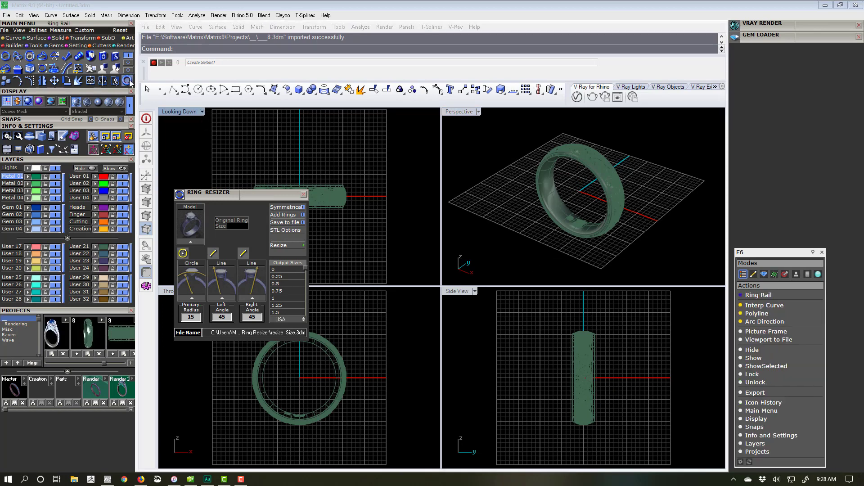
pyautogui.click(101, 419)
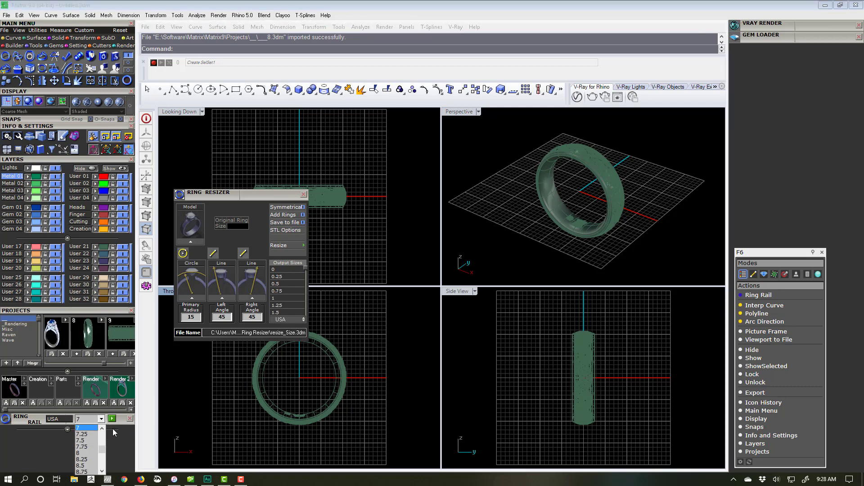
pyautogui.moveTo(103, 453); pyautogui.dragTo(103, 448)
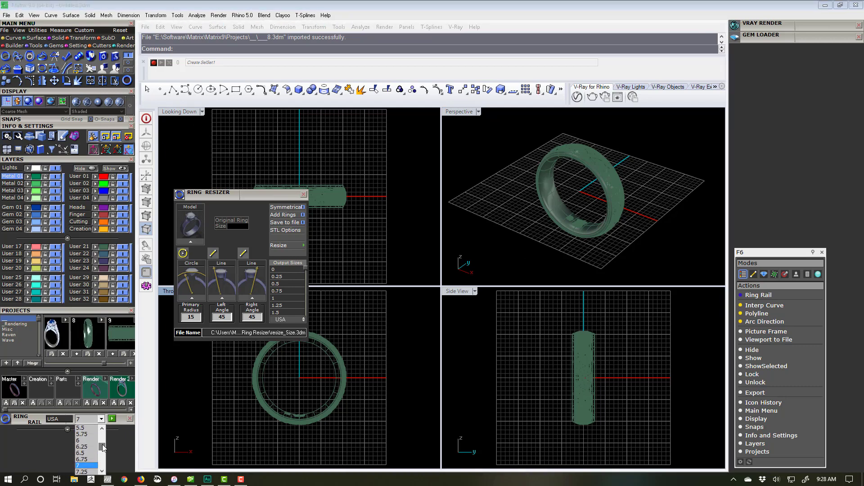
pyautogui.click(90, 441)
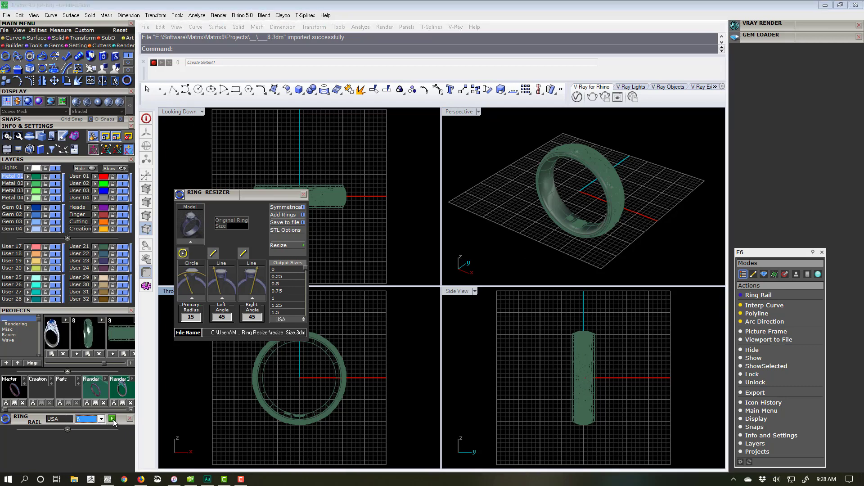
pyautogui.click(113, 420)
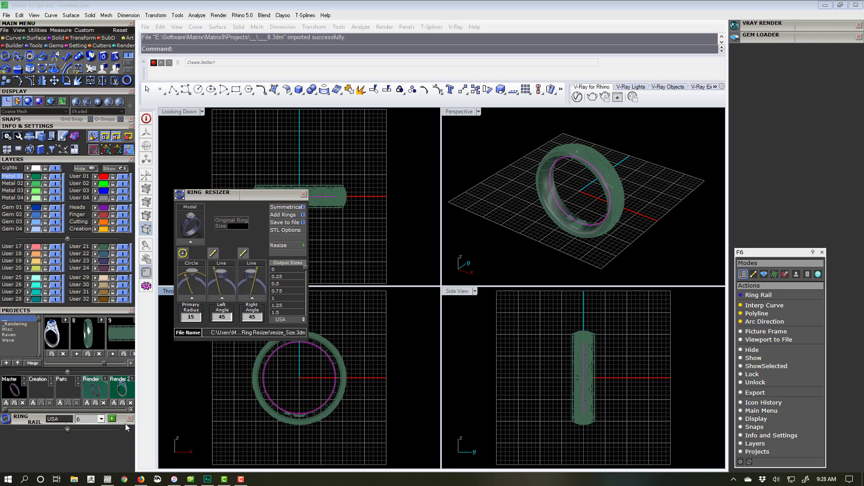
pyautogui.click(352, 352)
# Step: Load the band as the resizer model, turn off Save to file, and choose output size 14
pyautogui.moveTo(352, 352); pyautogui.dragTo(391, 354, button='right')
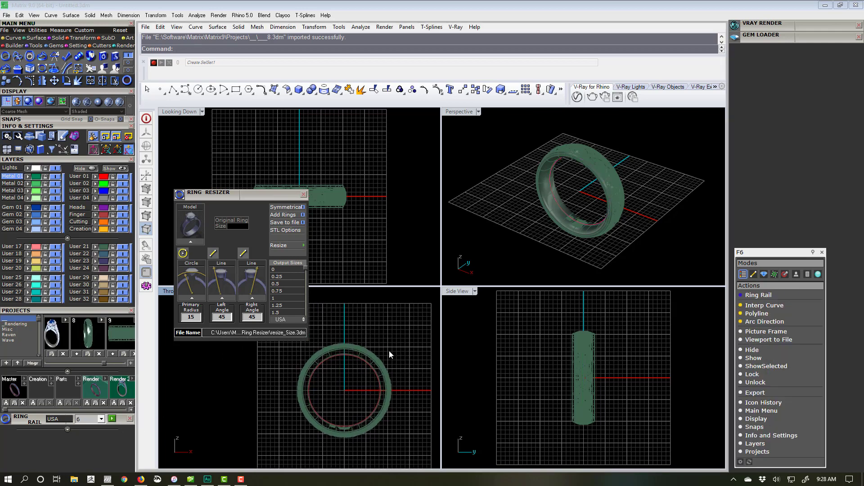
pyautogui.moveTo(376, 361); pyautogui.dragTo(376, 362)
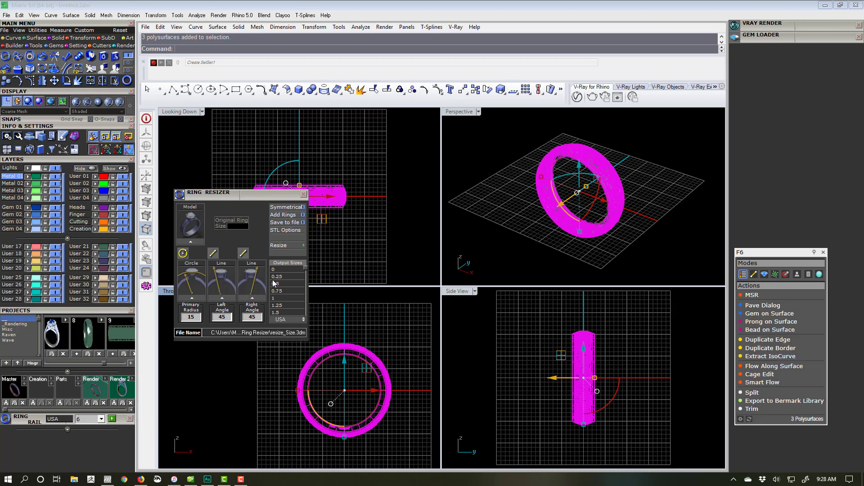
pyautogui.click(392, 321)
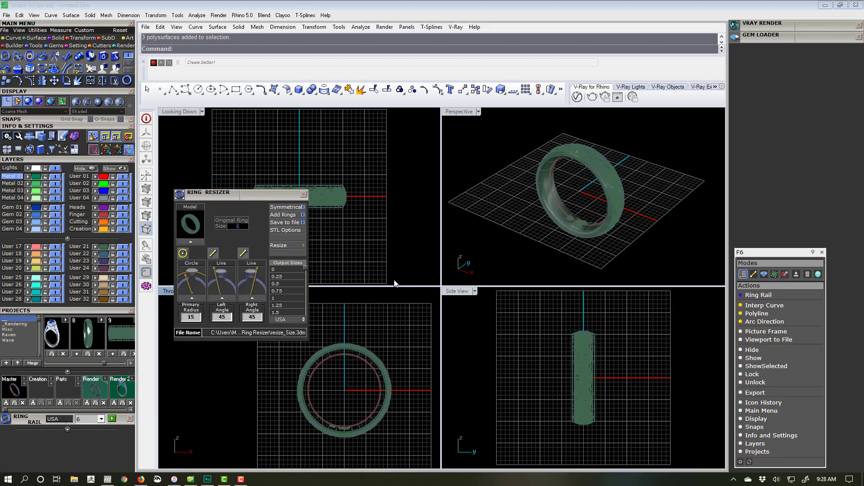
pyautogui.click(303, 222)
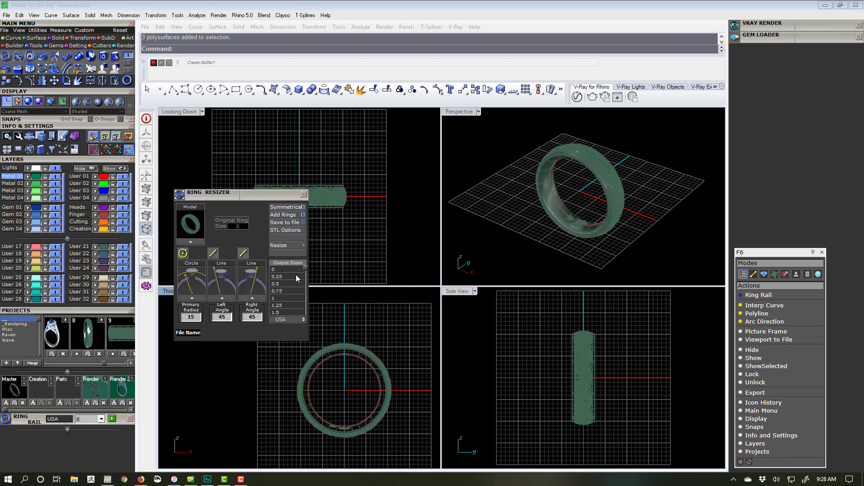
pyautogui.moveTo(306, 270); pyautogui.dragTo(306, 310)
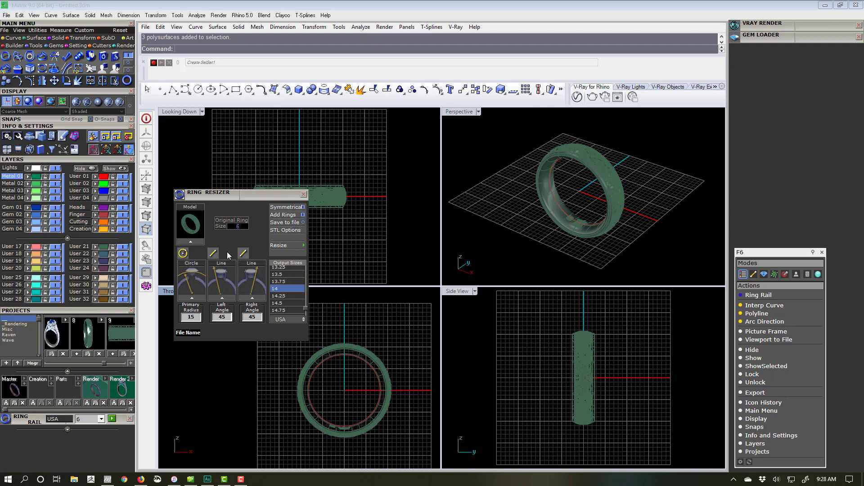
# Step: Generate the size-14 mesh copy of the engraved band beside the original and review it
pyautogui.click(290, 245)
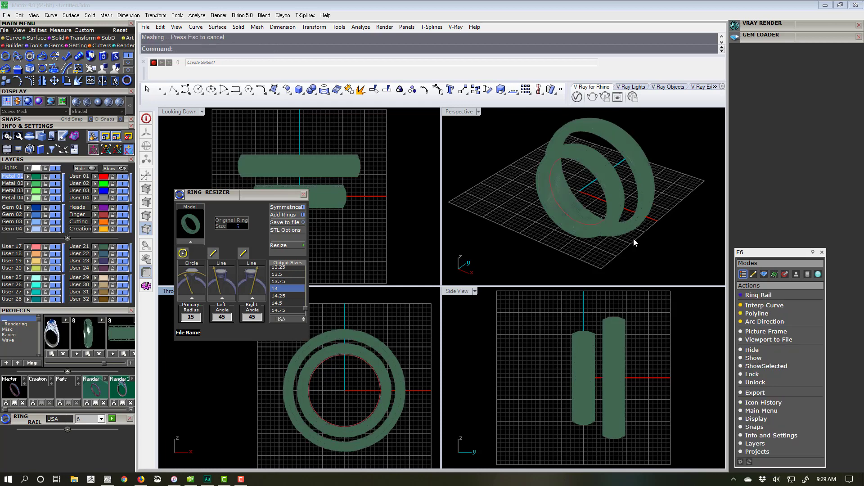
pyautogui.moveTo(629, 239); pyautogui.dragTo(600, 222, button='right')
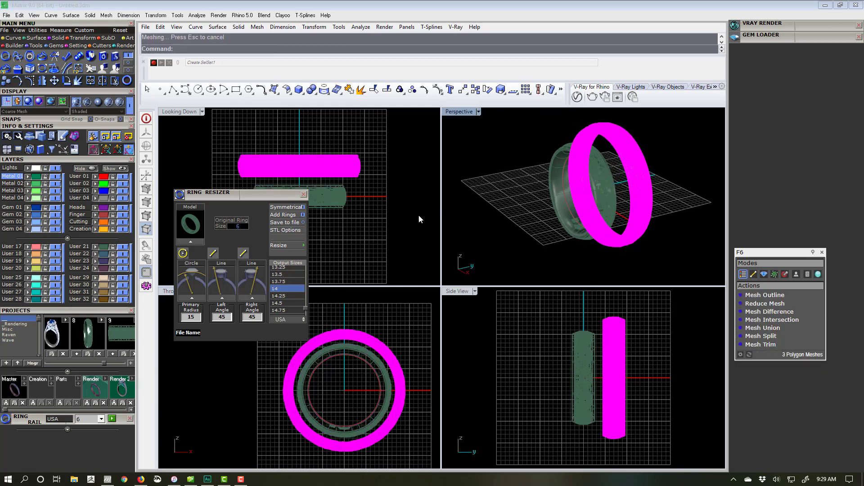
pyautogui.click(493, 220)
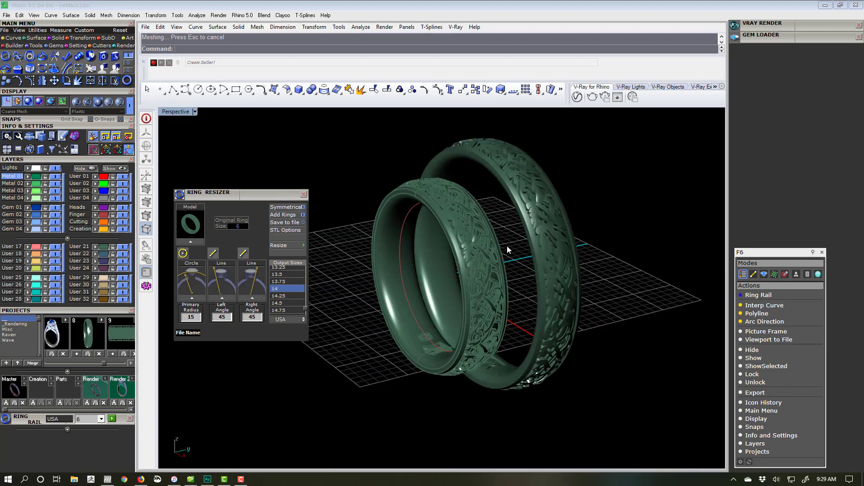
pyautogui.moveTo(565, 298); pyautogui.dragTo(428, 364, button='right')
pyautogui.scroll(6, 523, 269)
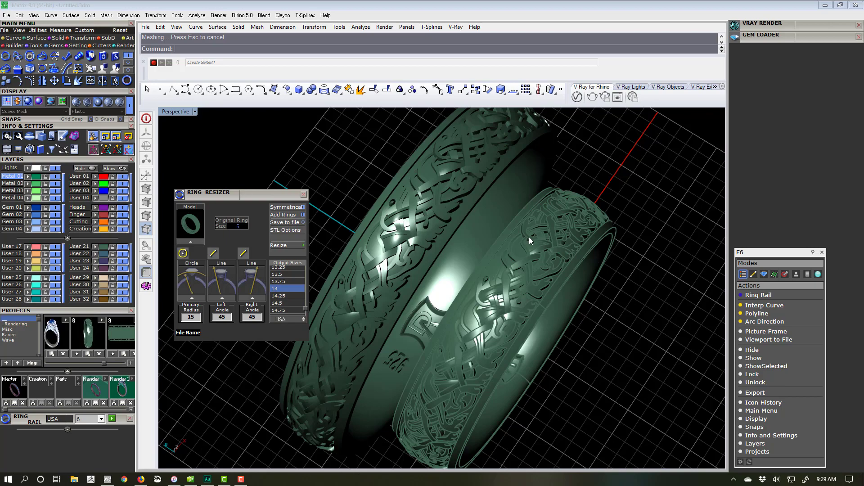
pyautogui.click(401, 260)
pyautogui.moveTo(415, 268); pyautogui.dragTo(534, 324, button='right')
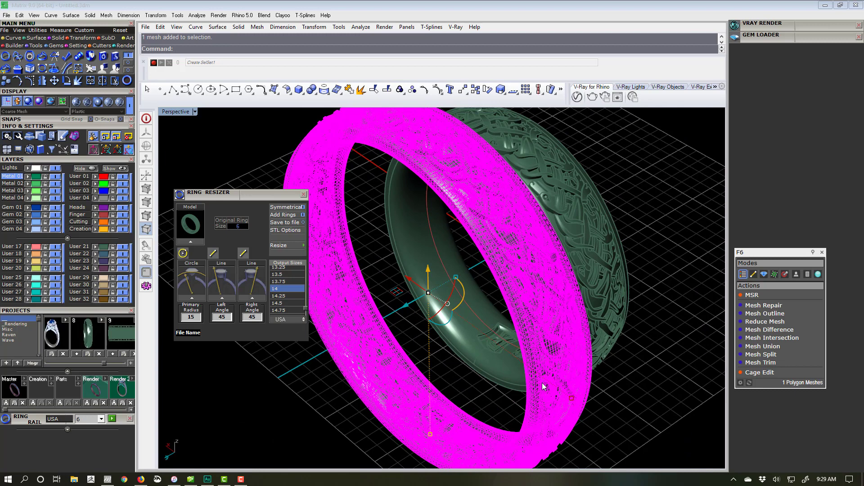
# Step: Delete the resized band copy and then the original engraved band, leaving an empty scene
pyautogui.press('Delete')
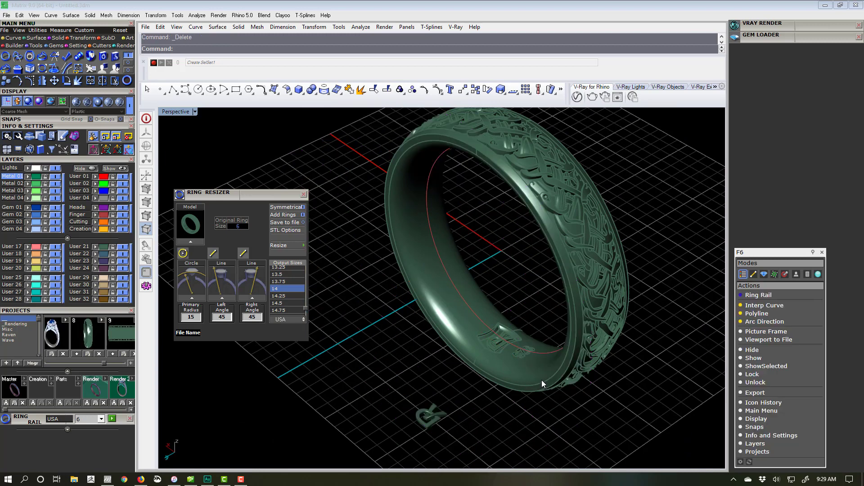
pyautogui.moveTo(589, 326); pyautogui.dragTo(473, 348, button='right')
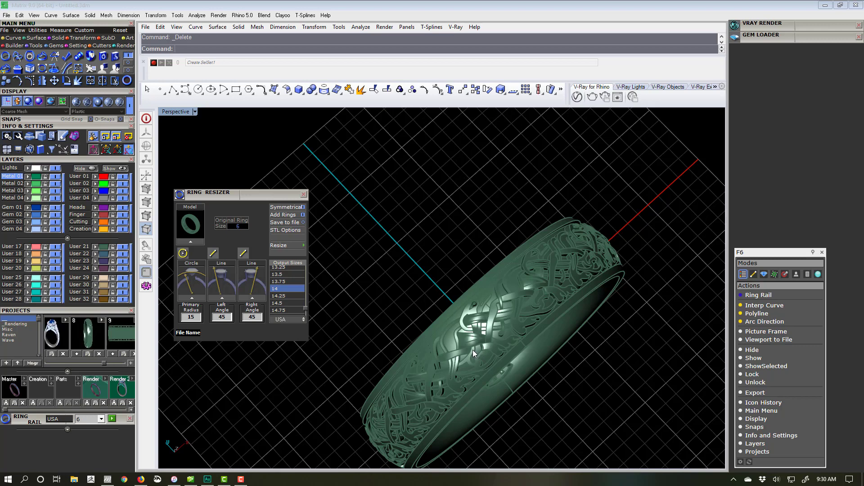
pyautogui.moveTo(473, 350); pyautogui.dragTo(486, 244, button='right')
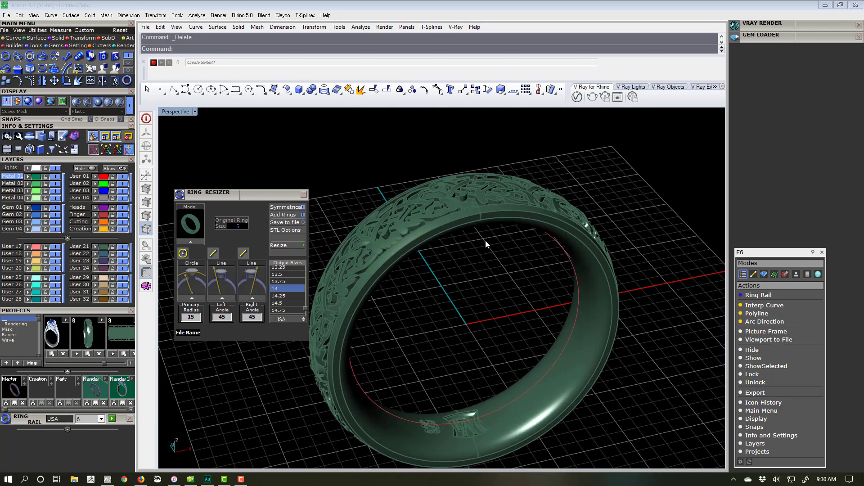
pyautogui.moveTo(432, 296); pyautogui.dragTo(485, 306, button='right')
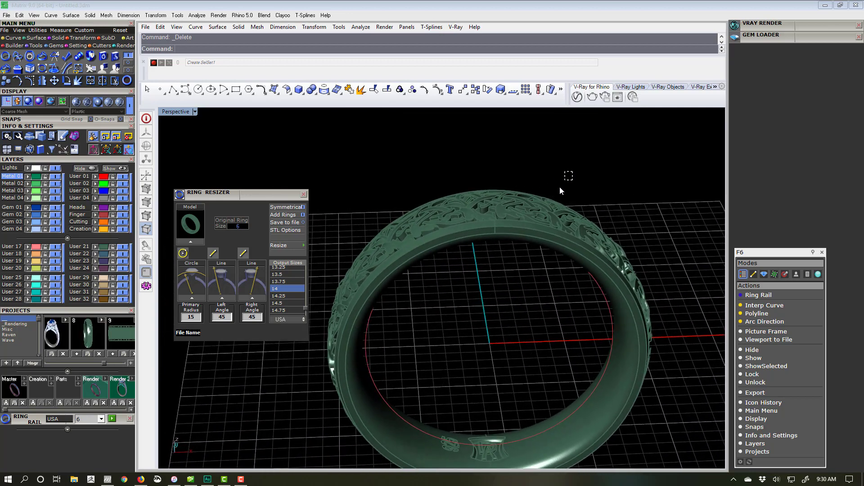
pyautogui.moveTo(523, 234); pyautogui.dragTo(521, 236)
pyautogui.press('Delete')
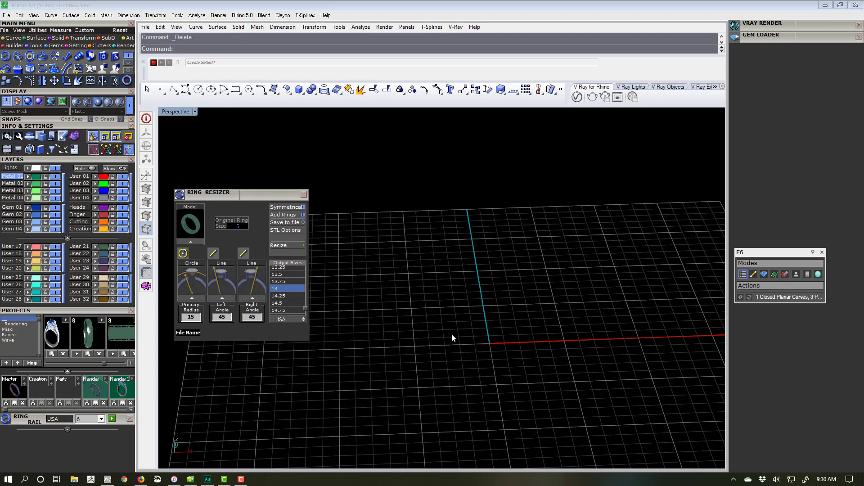
pyautogui.moveTo(104, 364); pyautogui.dragTo(108, 363)
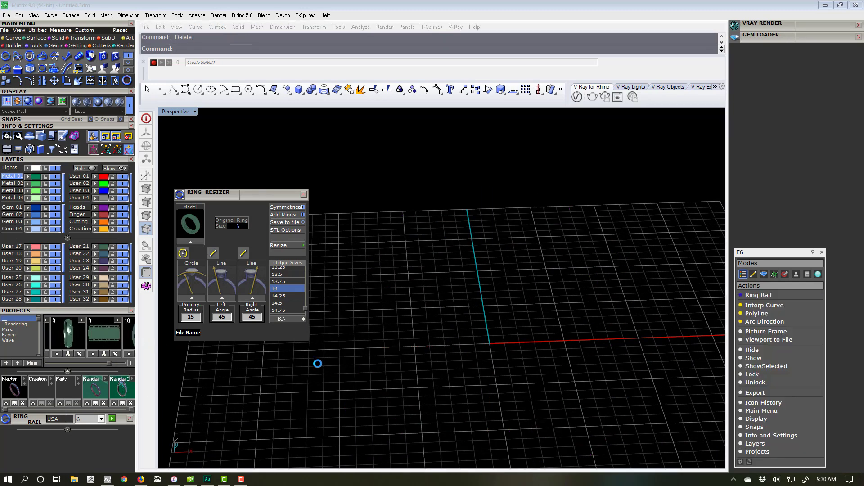
# Step: Import the knotwork band from 9.3dm and start a ring rail, prompting to replace the existing rail
pyautogui.click(472, 305)
pyautogui.moveTo(473, 304); pyautogui.dragTo(415, 352, button='right')
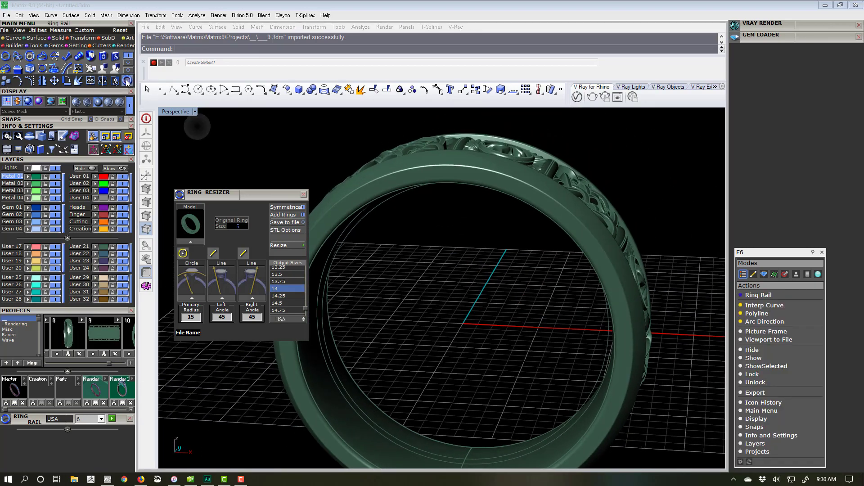
pyautogui.click(112, 418)
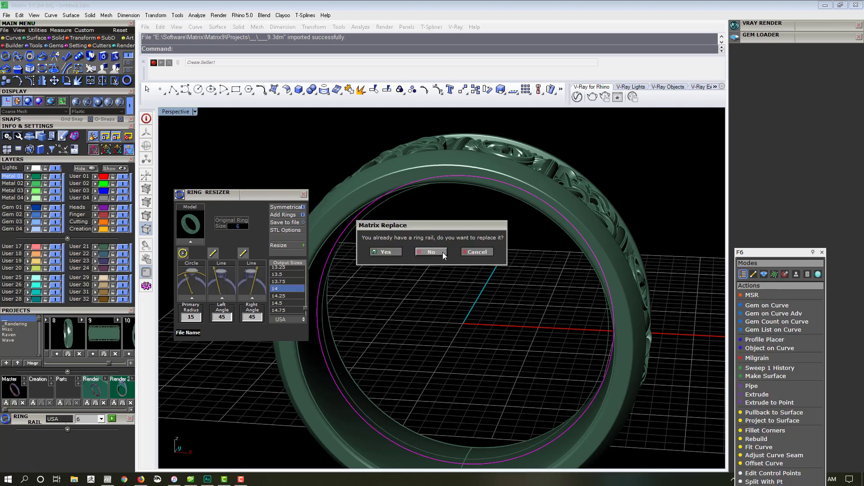
# Step: Cancel the Matrix Replace prompt and restore the four-viewport layout
pyautogui.click(473, 251)
pyautogui.click(352, 350)
pyautogui.moveTo(371, 337); pyautogui.dragTo(265, 169, button='right')
pyautogui.doubleClick(184, 112)
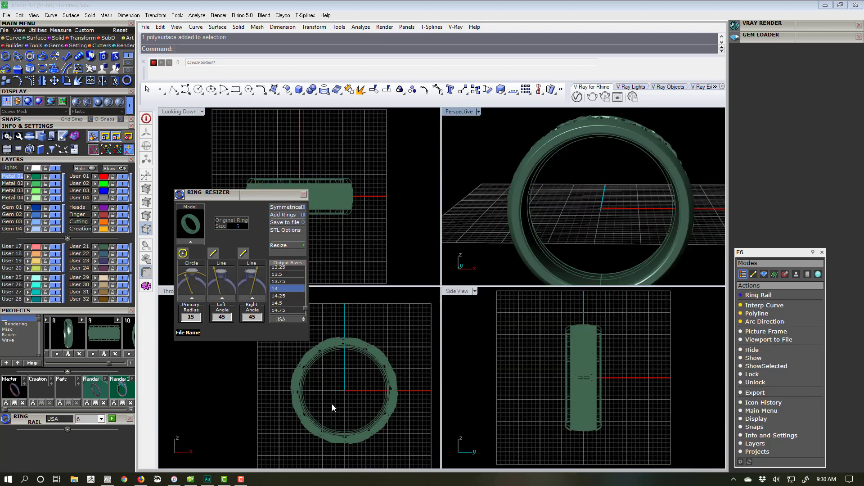
# Step: Select the Celtic-panel band and load it as the Ring Resizer model, reading size 10
pyautogui.click(327, 425)
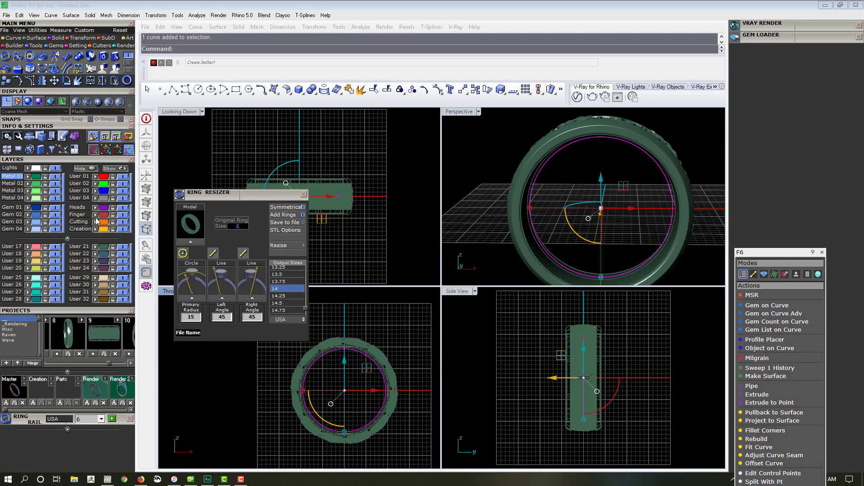
pyautogui.click(404, 260)
pyautogui.moveTo(596, 231); pyautogui.dragTo(542, 253, button='right')
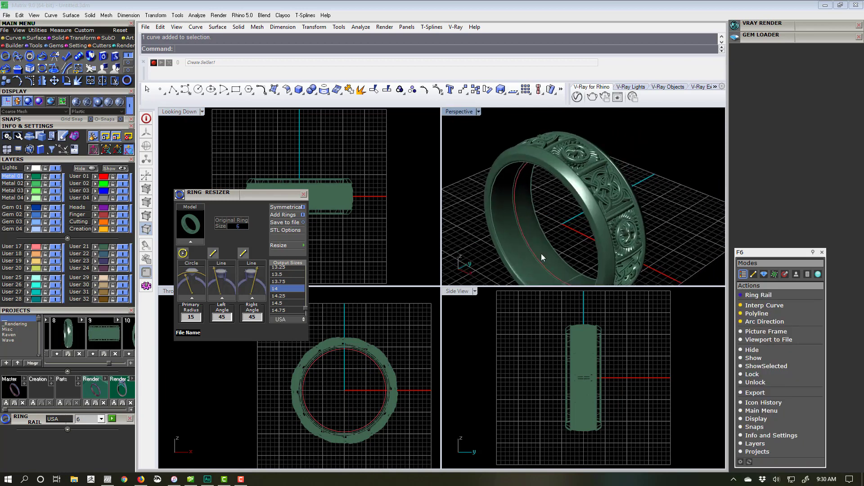
pyautogui.click(515, 263)
pyautogui.click(218, 245)
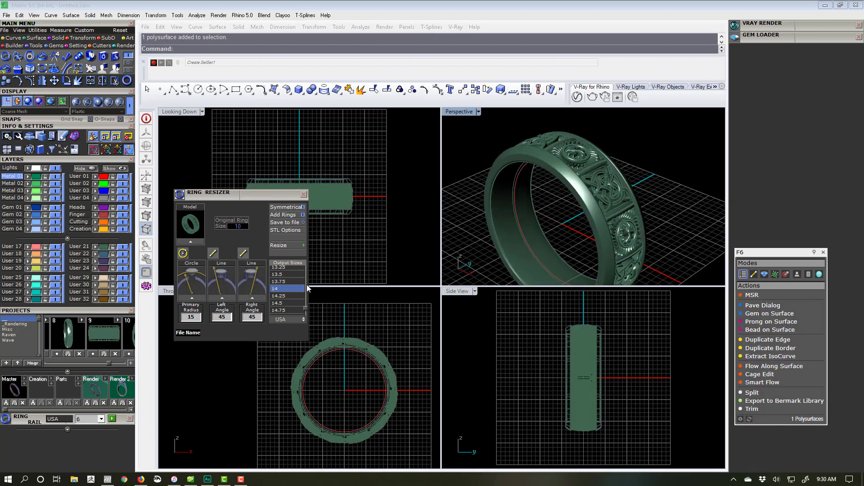
# Step: Generate a first resized copy of the Celtic band, then delete it
pyautogui.click(291, 246)
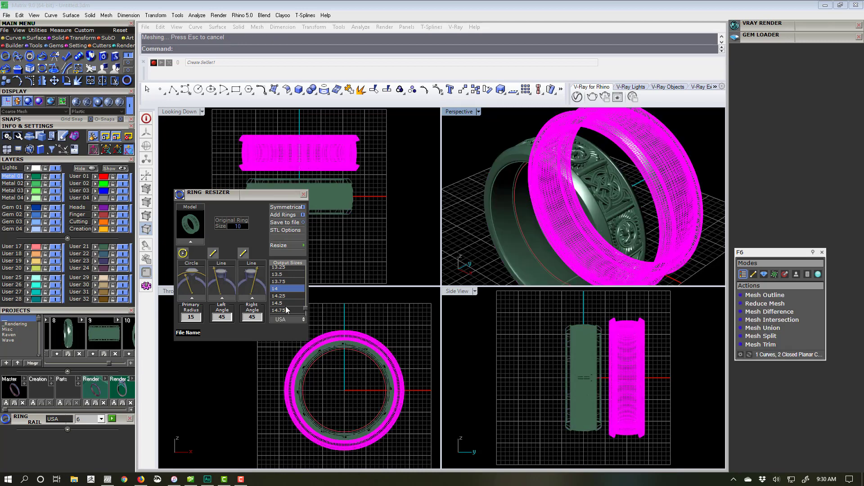
pyautogui.click(705, 184)
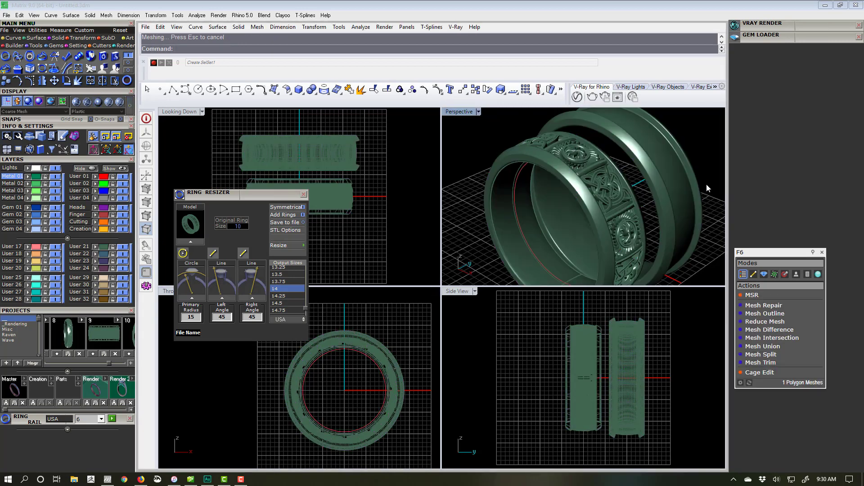
pyautogui.click(350, 152)
pyautogui.press('Delete')
# Step: Load all objects as the model and resize again to size 14, viewing the copy diagonally
pyautogui.hotkey('ctrl', 'a')
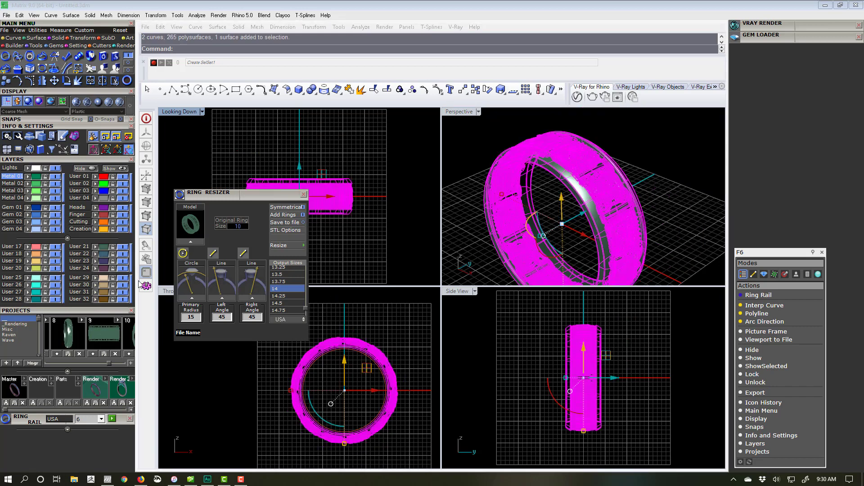
pyautogui.click(196, 242)
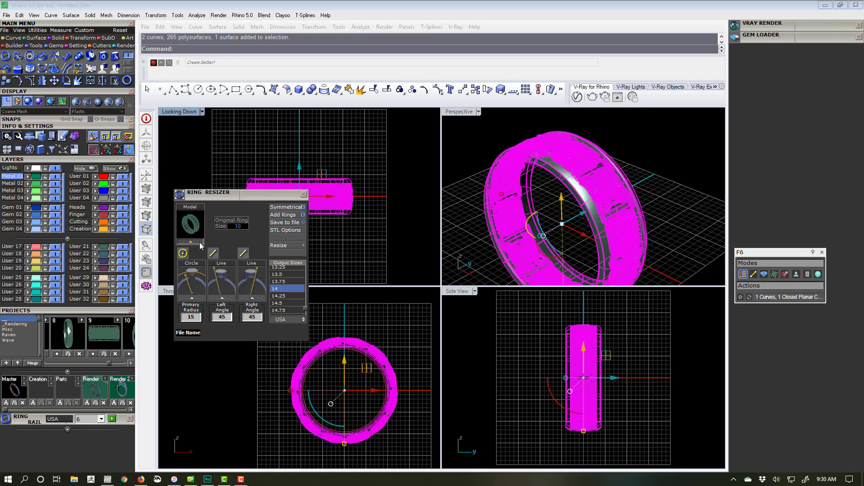
pyautogui.click(288, 245)
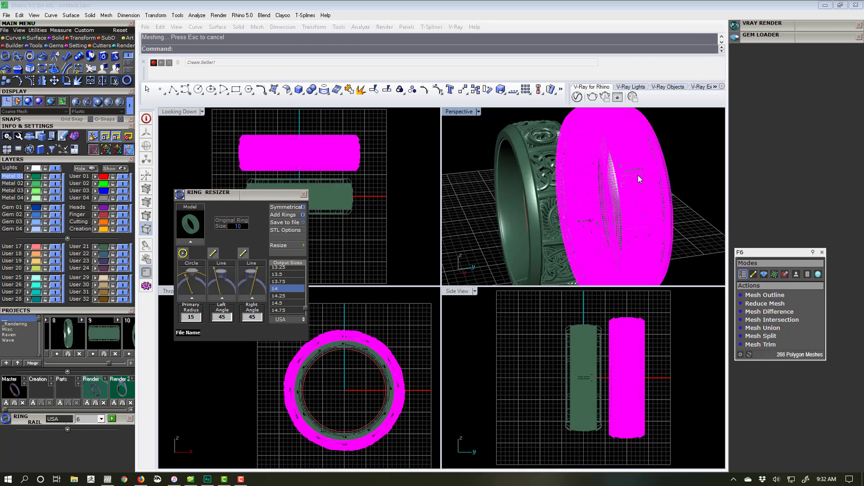
pyautogui.moveTo(643, 194); pyautogui.dragTo(617, 180, button='right')
pyautogui.doubleClick(459, 111)
# Step: Move the Ring Resizer panel aside and orbit to compare the original and size-14 Celtic bands
pyautogui.moveTo(517, 232); pyautogui.dragTo(560, 292, button='right')
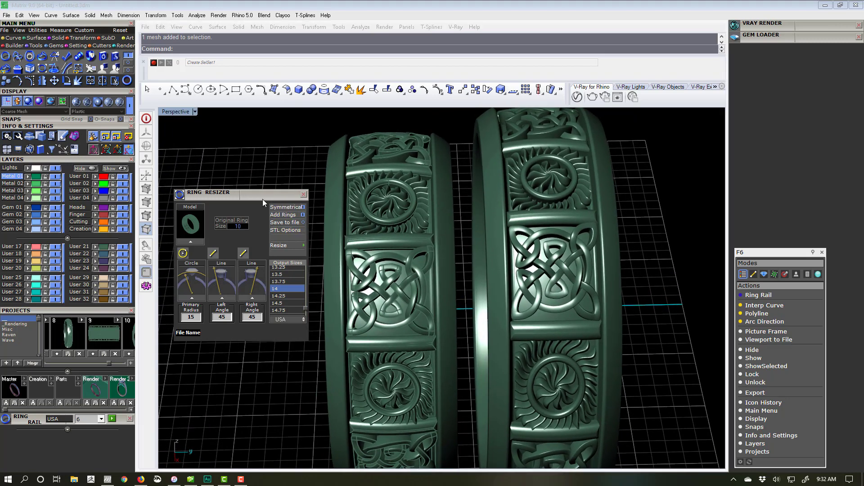
pyautogui.moveTo(203, 193); pyautogui.dragTo(118, 213)
pyautogui.moveTo(546, 321); pyautogui.dragTo(571, 273, button='right')
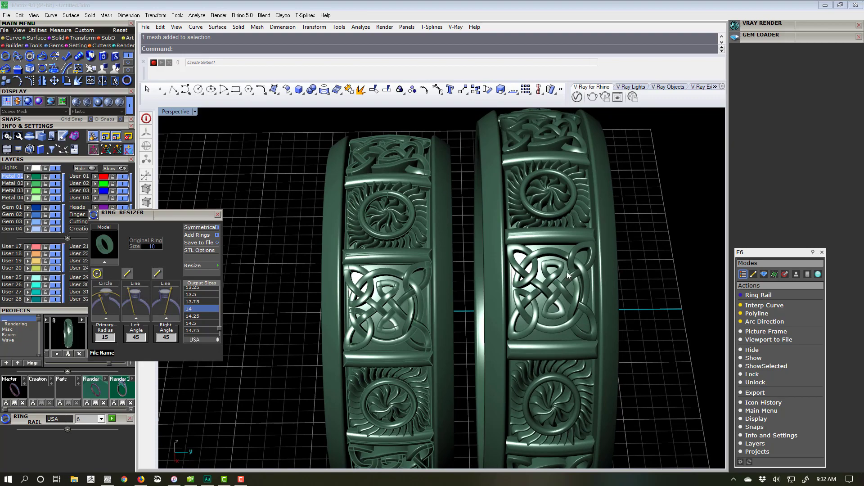
pyautogui.moveTo(587, 342); pyautogui.dragTo(587, 309, button='right')
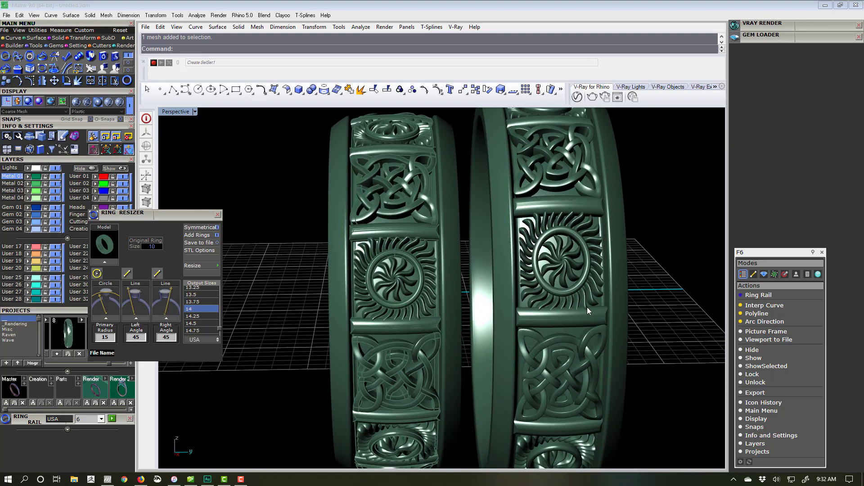
pyautogui.moveTo(539, 381); pyautogui.dragTo(588, 263, button='right')
pyautogui.moveTo(564, 315); pyautogui.dragTo(558, 241, button='right')
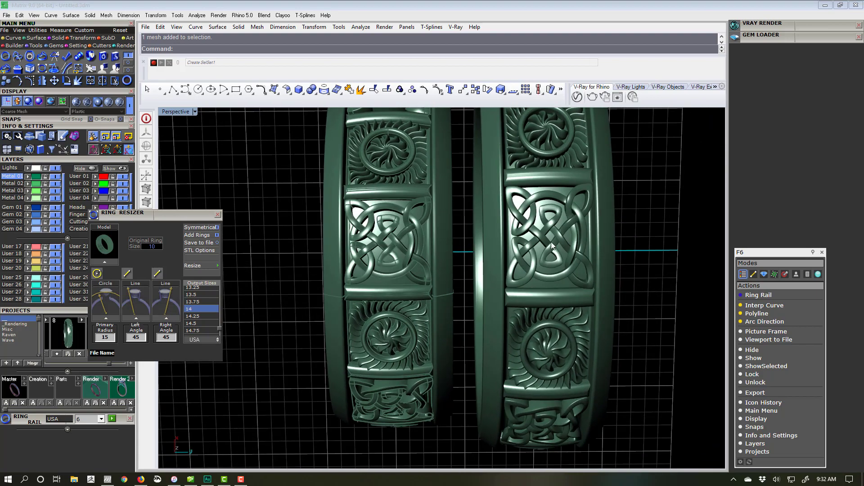
pyautogui.moveTo(568, 345); pyautogui.dragTo(587, 323, button='right')
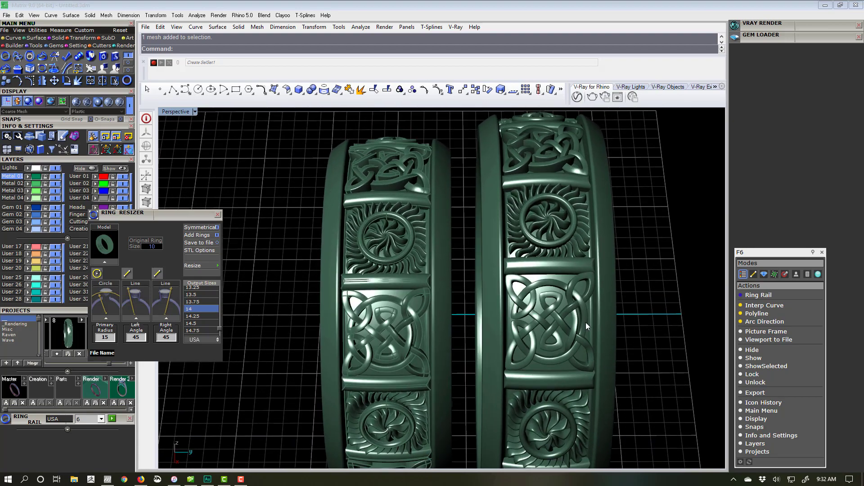
pyautogui.moveTo(587, 357); pyautogui.dragTo(530, 388, button='right')
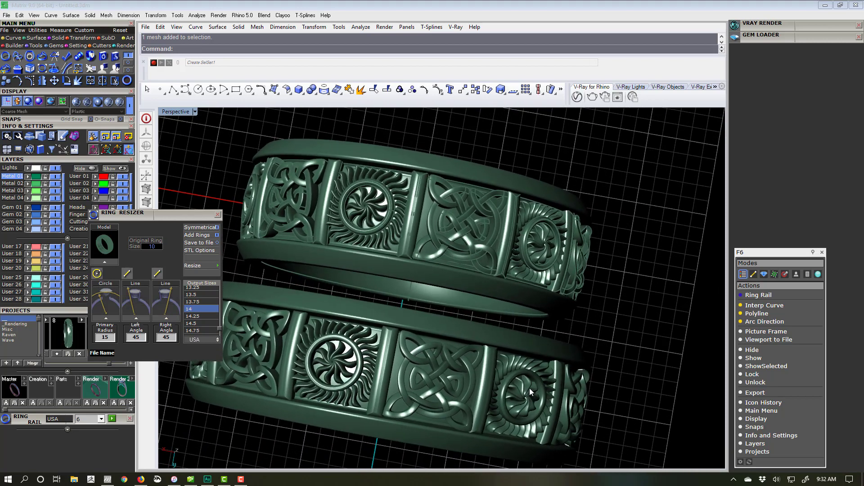
pyautogui.click(456, 408)
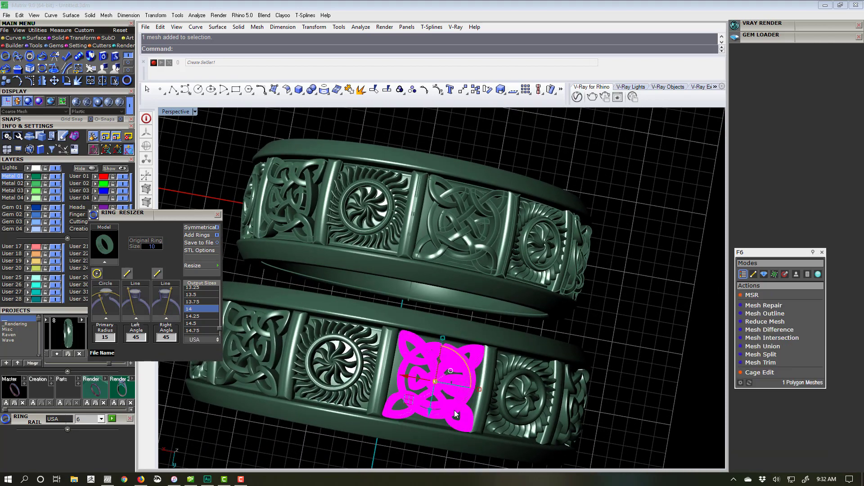
# Step: Restore four views, delete both Celtic bands, and import the lion-head ring from 10.3dm
pyautogui.doubleClick(182, 112)
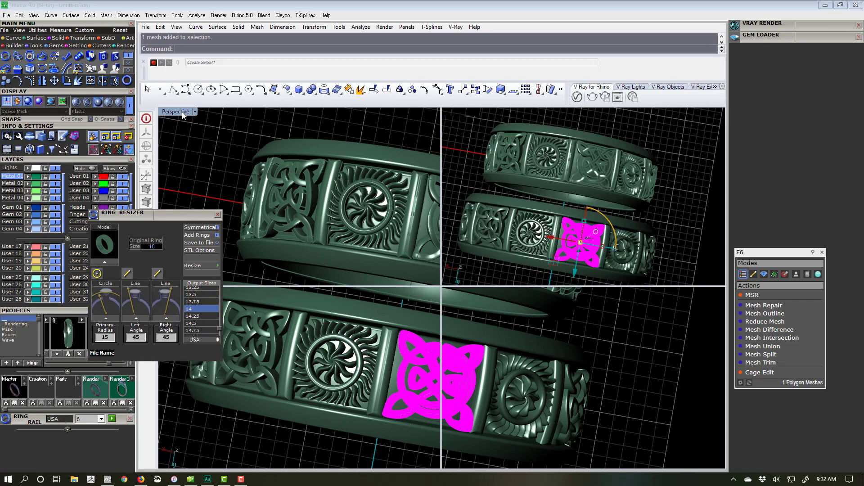
pyautogui.moveTo(373, 123); pyautogui.dragTo(236, 172)
pyautogui.press('Delete')
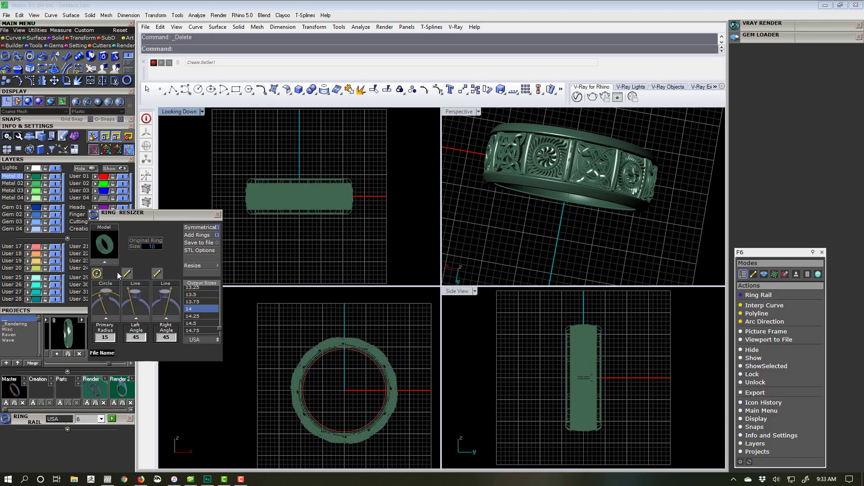
pyautogui.moveTo(269, 218); pyautogui.dragTo(252, 227)
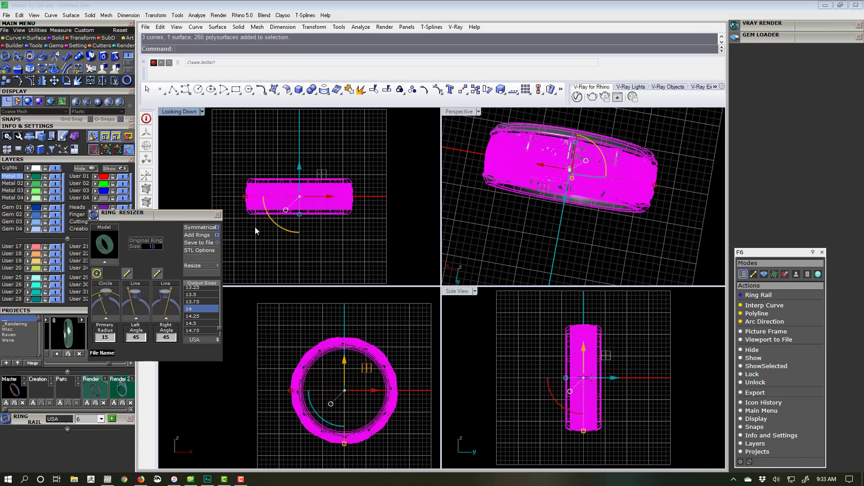
pyautogui.press('Delete')
pyautogui.moveTo(188, 215); pyautogui.dragTo(225, 167)
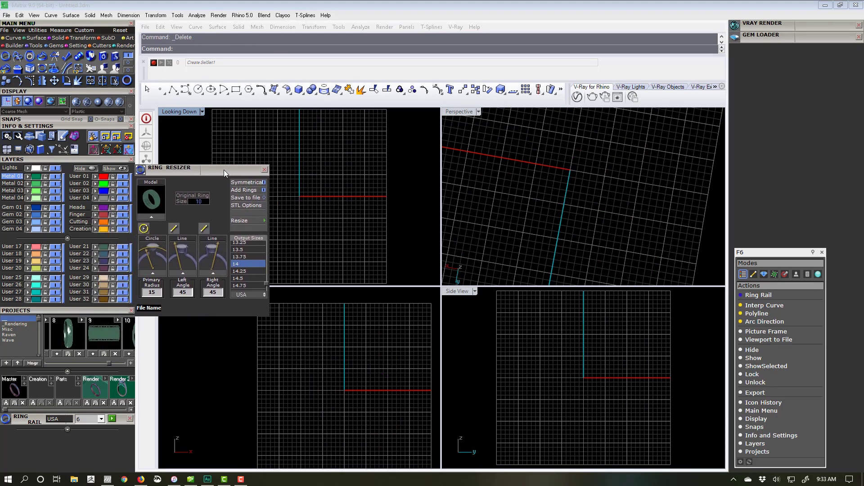
pyautogui.moveTo(113, 364); pyautogui.dragTo(220, 367)
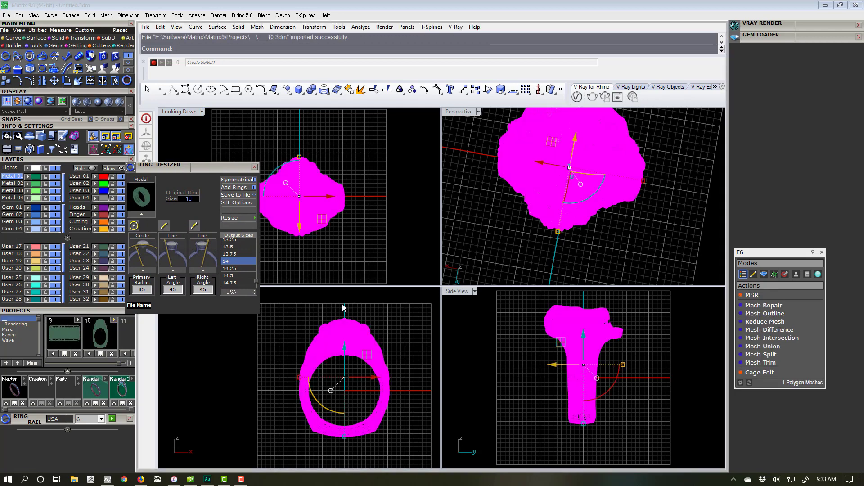
# Step: Create the lion-head ring's size 6 rail, load ring and rail as the model, and resize
pyautogui.click(112, 419)
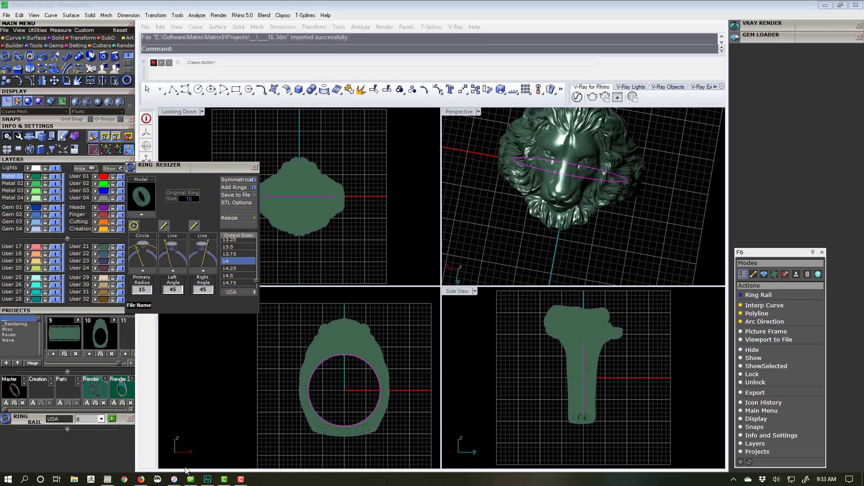
pyautogui.click(374, 256)
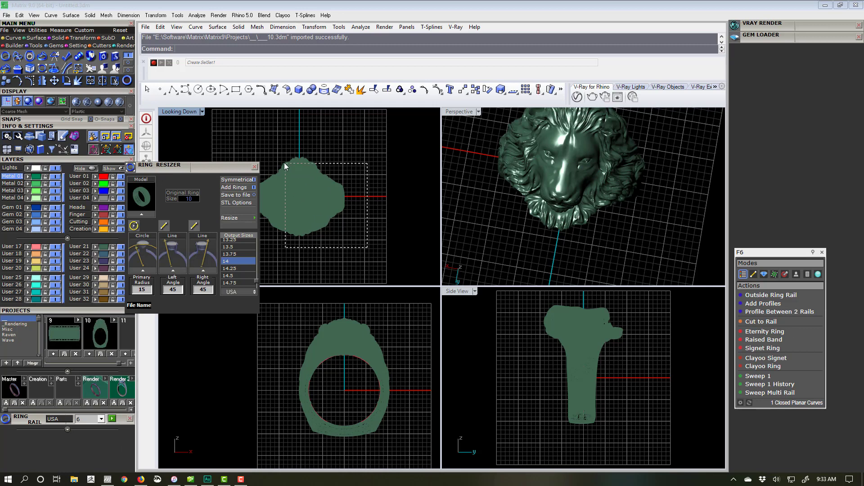
pyautogui.click(285, 163)
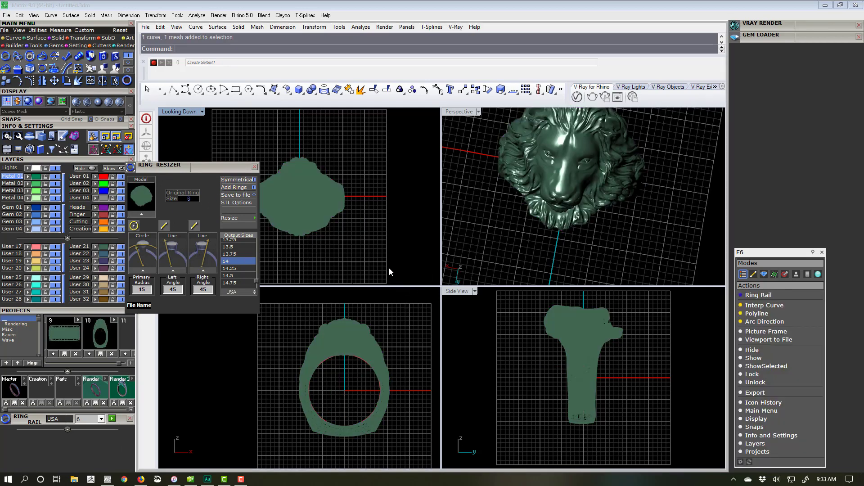
pyautogui.click(244, 219)
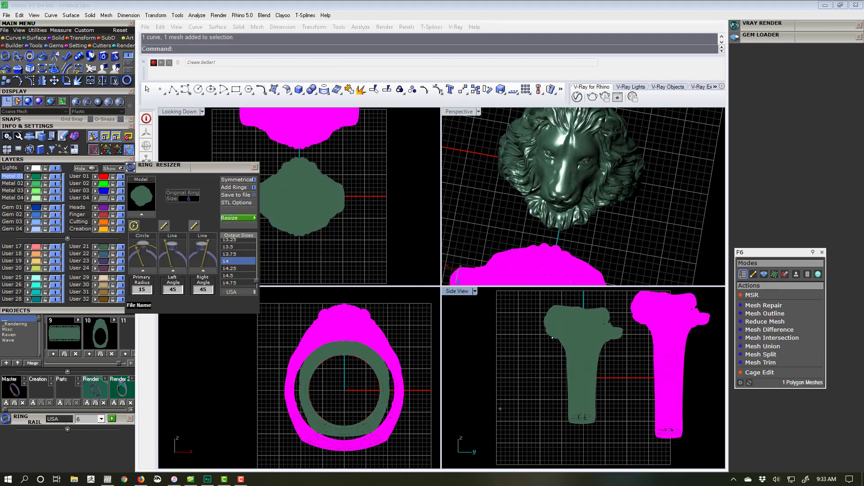
# Step: Deselect everything and orbit to a low side view of both lion-head rings
pyautogui.click(529, 367)
pyautogui.moveTo(585, 194); pyautogui.dragTo(596, 212, button='right')
pyautogui.moveTo(580, 249); pyautogui.dragTo(574, 191, button='right')
# Step: Maximize the perspective view, move the resizer panel, and orbit around both lion-head rings
pyautogui.moveTo(547, 219); pyautogui.dragTo(582, 196, button='right')
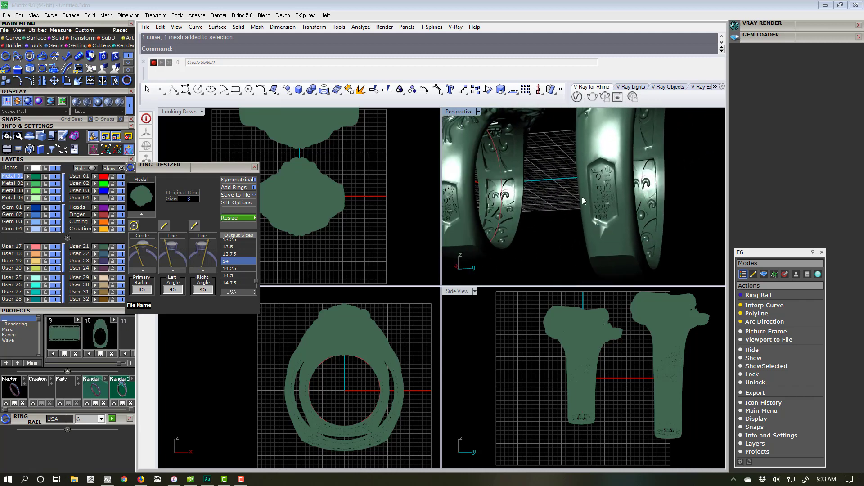
pyautogui.doubleClick(458, 112)
pyautogui.moveTo(408, 301); pyautogui.dragTo(491, 303, button='right')
pyautogui.moveTo(214, 168); pyautogui.dragTo(145, 179)
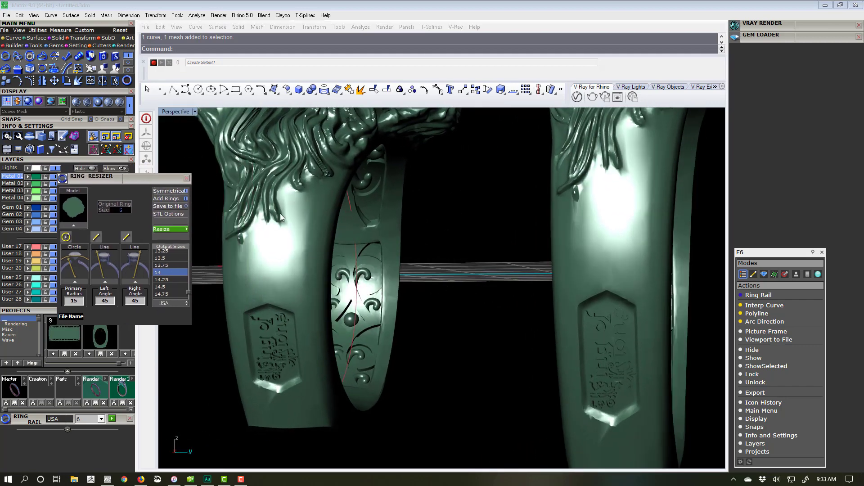
pyautogui.moveTo(462, 324); pyautogui.dragTo(444, 339, button='right')
pyautogui.moveTo(473, 363); pyautogui.dragTo(644, 372, button='right')
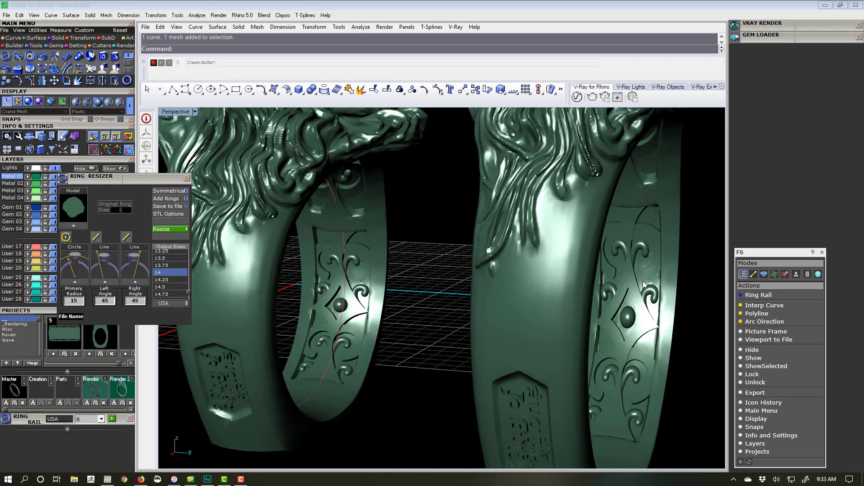
pyautogui.moveTo(650, 323); pyautogui.dragTo(543, 394, button='right')
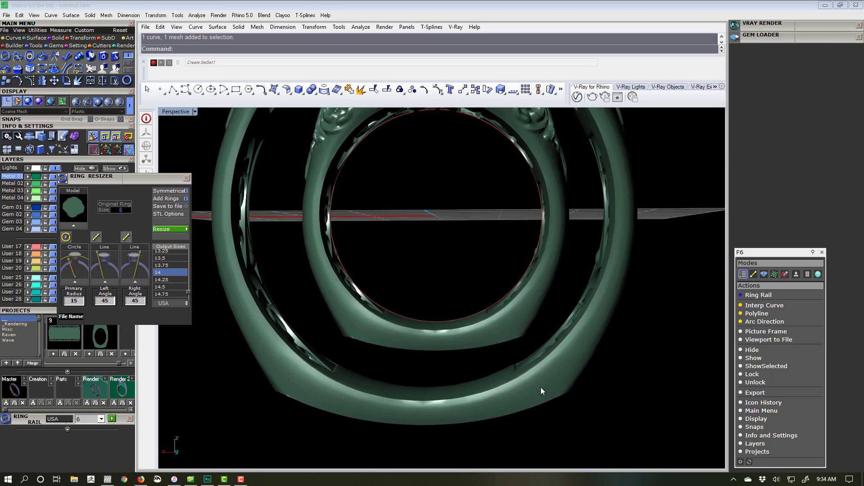
pyautogui.moveTo(520, 321); pyautogui.dragTo(450, 323, button='right')
pyautogui.click(445, 336)
# Step: Delete both lion-head rings from the scene
pyautogui.press('Delete')
pyautogui.moveTo(588, 171); pyautogui.dragTo(540, 234)
pyautogui.press('Delete')
# Step: Move the resizer panel aside, scroll the Projects strip back, and import project 7
pyautogui.moveTo(158, 177); pyautogui.dragTo(178, 147)
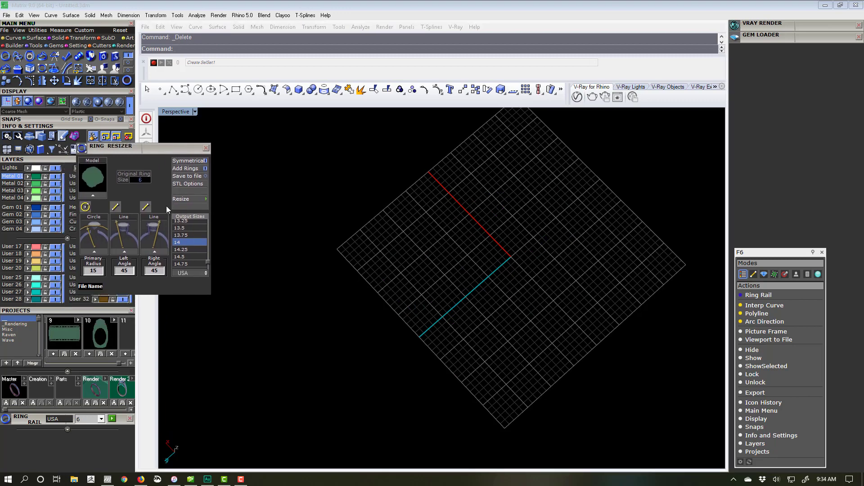
pyautogui.moveTo(119, 365); pyautogui.dragTo(91, 364)
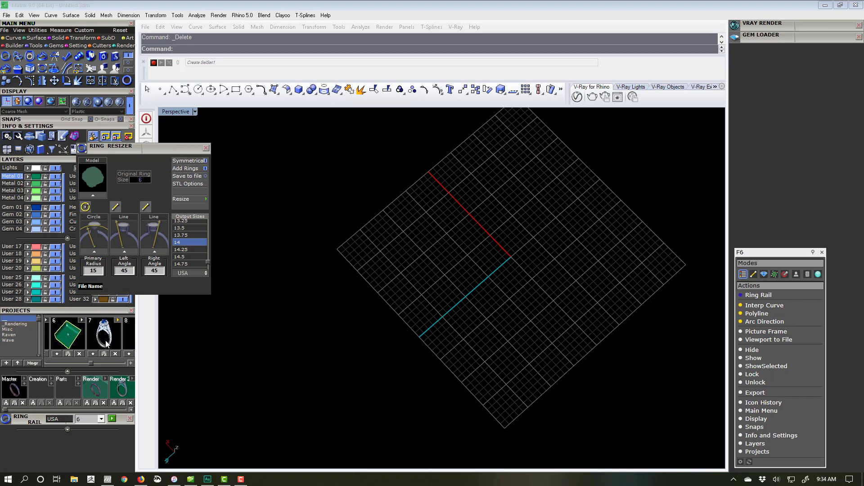
pyautogui.click(118, 320)
# Step: Keep existing materials in both conflicts, then orbit and reselect the whole halo ring
pyautogui.click(478, 289)
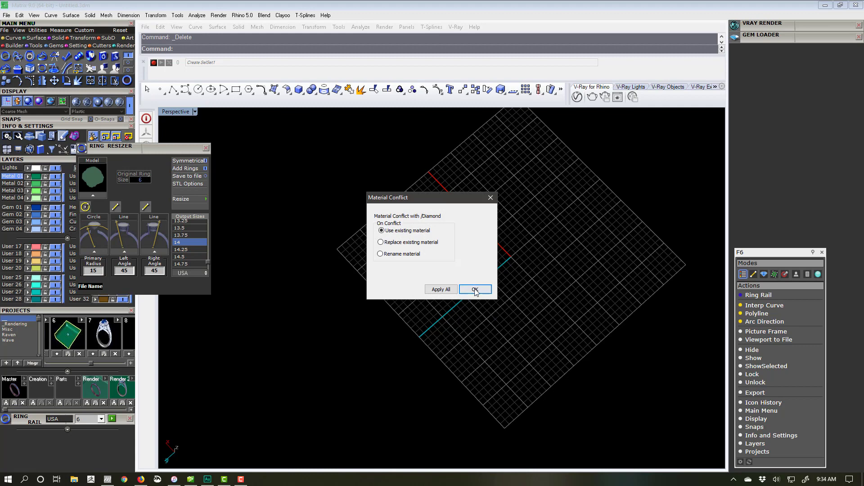
pyautogui.click(477, 289)
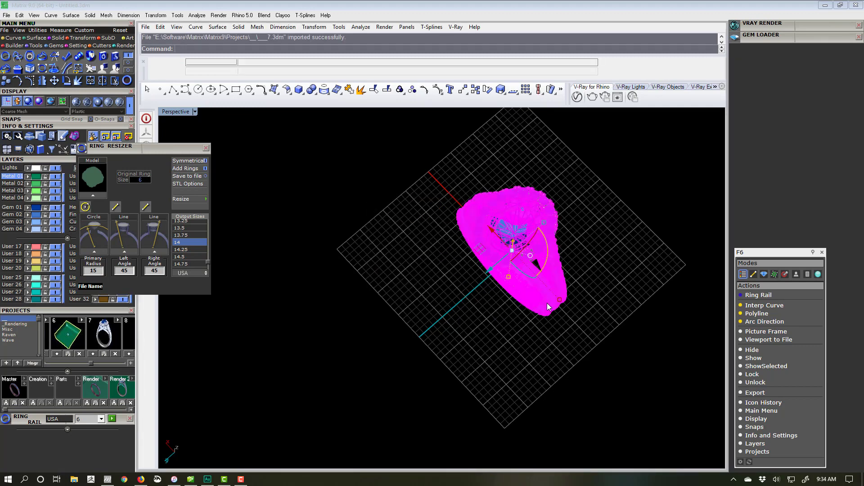
pyautogui.moveTo(530, 356); pyautogui.dragTo(570, 253, button='right')
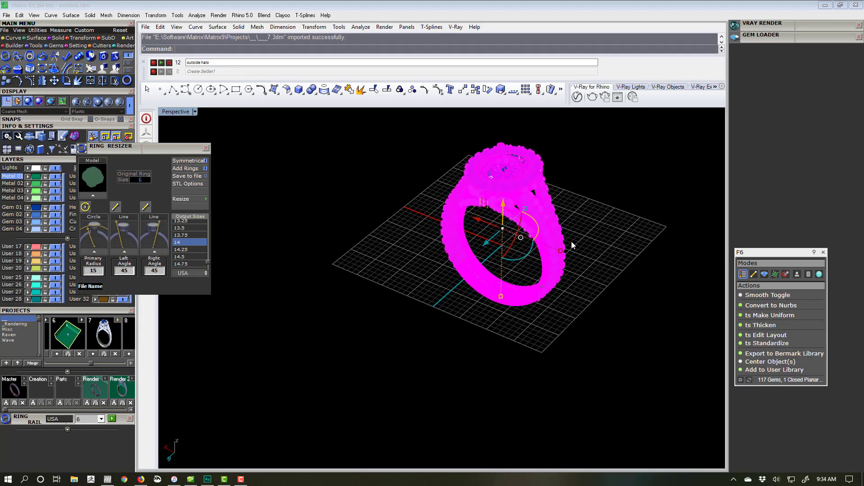
pyautogui.press('Escape')
pyautogui.hotkey('ctrl', 'a')
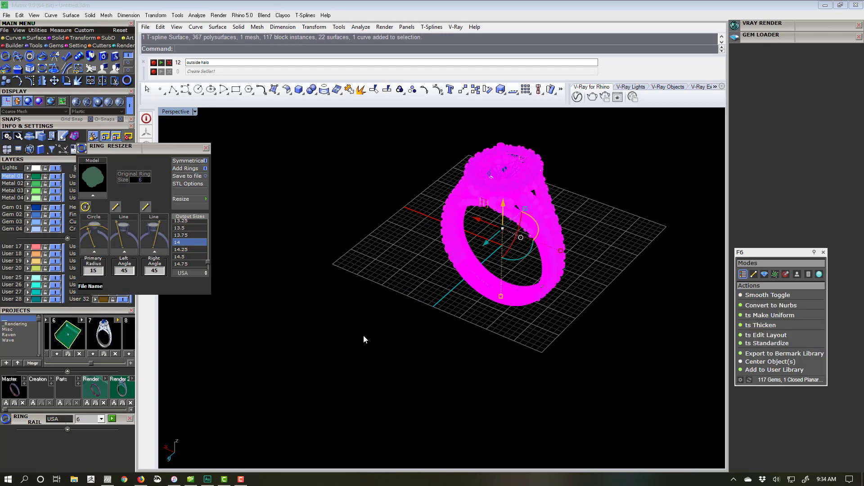
pyautogui.moveTo(489, 285); pyautogui.dragTo(473, 275, button='right')
# Step: Delete the halo ring and close the Ring Resizer, leaving the empty grid
pyautogui.press('Delete')
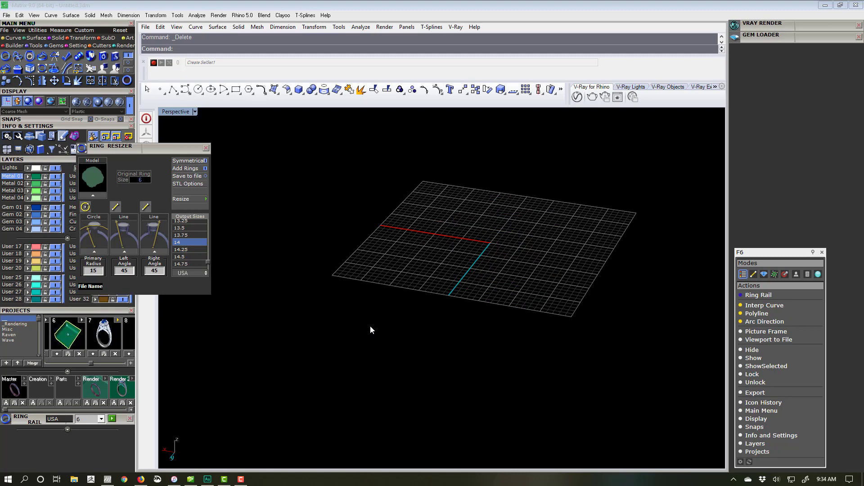
pyautogui.moveTo(179, 150); pyautogui.dragTo(306, 223)
pyautogui.moveTo(389, 250); pyautogui.dragTo(479, 303, button='right')
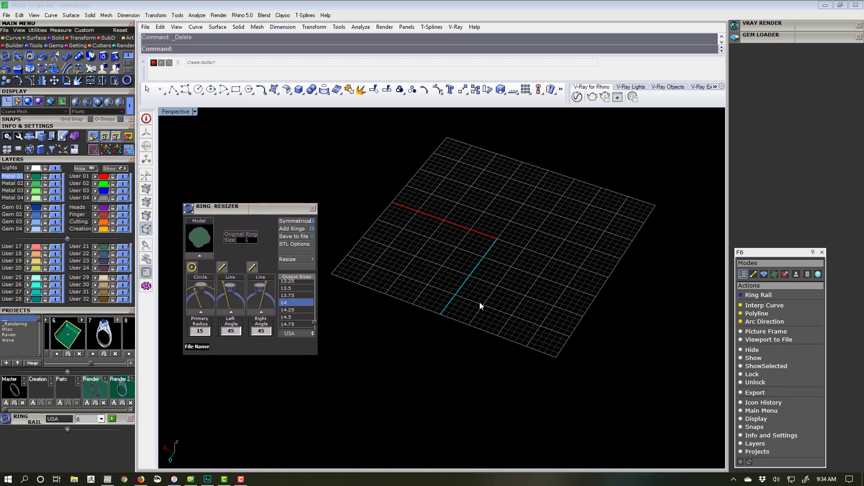
pyautogui.scroll(5, 503, 263)
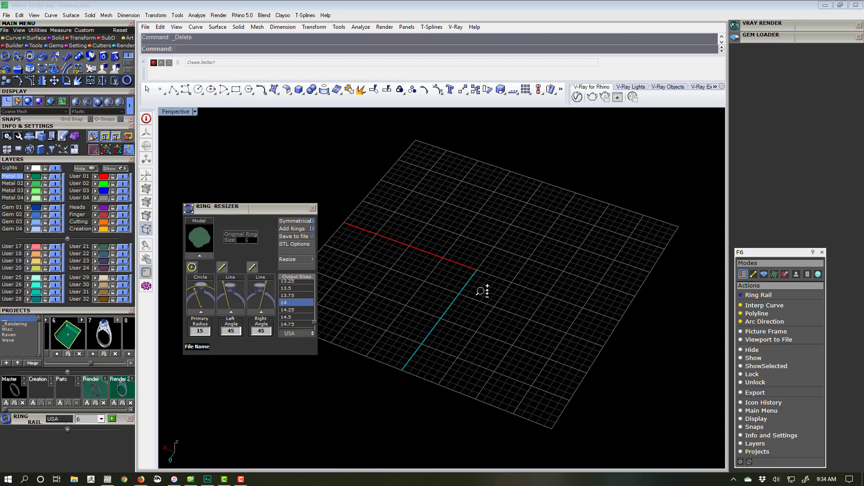
pyautogui.scroll(-3, 480, 281)
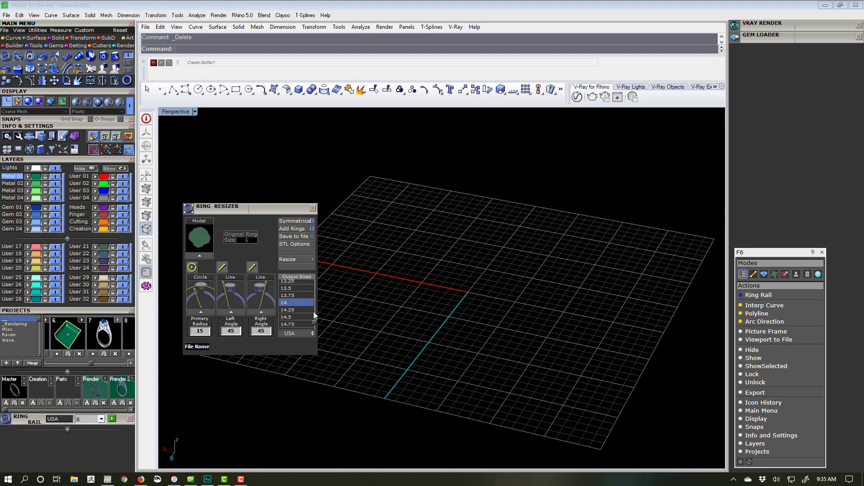
pyautogui.click(312, 208)
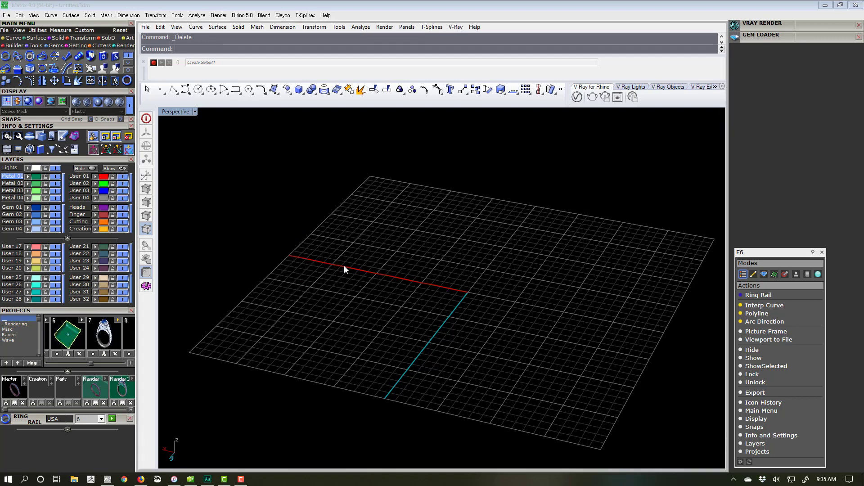
pyautogui.moveTo(494, 256); pyautogui.dragTo(465, 251, button='right')
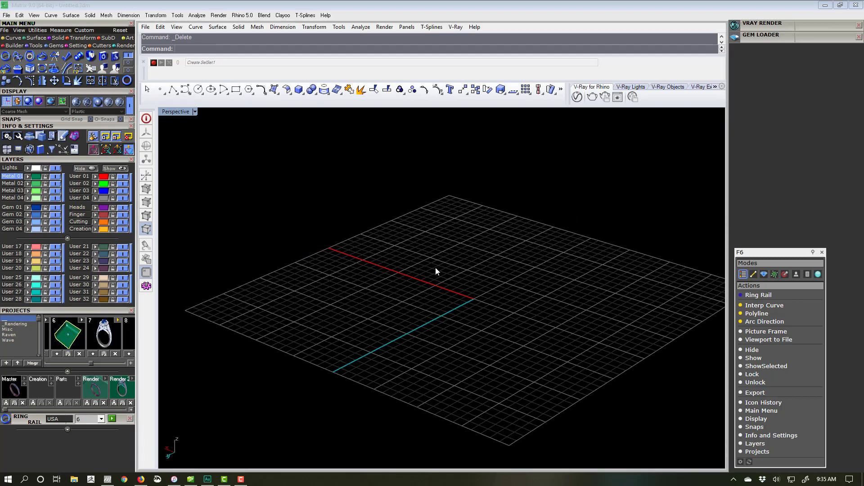